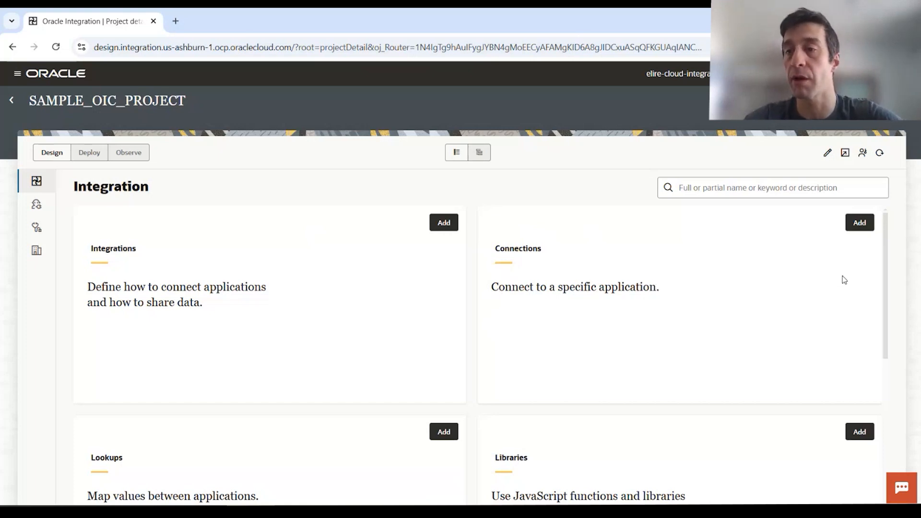
- Start a new connection from the Connections card of SAMPLE_OIC_PROJECT to show the adapter list
left_click(860, 223)
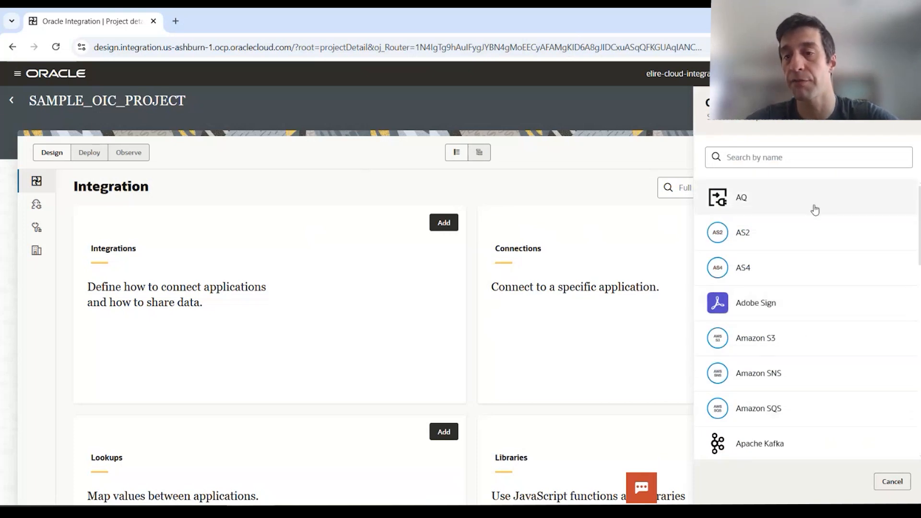
- Search the adapter list for 'FTP' and pick the FTP adapter
scroll(820, 265, "down", 4)
scroll(822, 267, "down", 8)
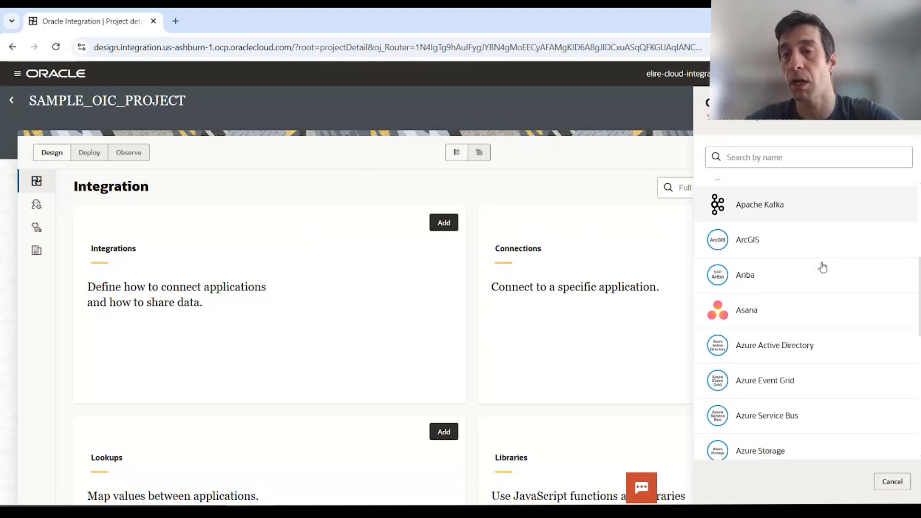
scroll(825, 267, "down", 6)
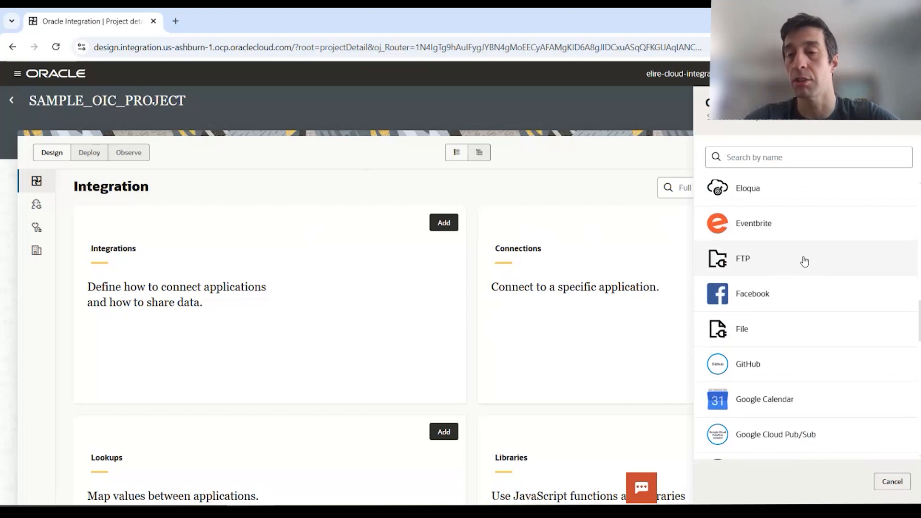
scroll(798, 370, "down", 1)
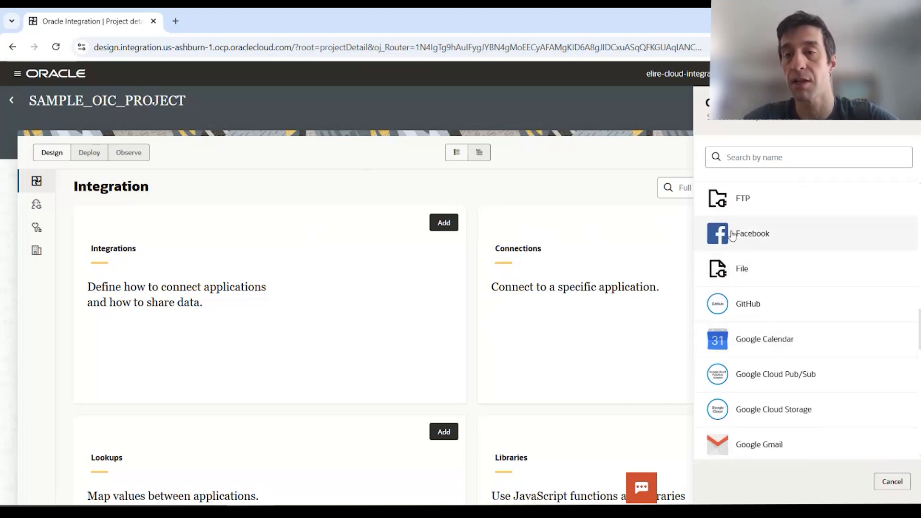
scroll(862, 350, "down", 5)
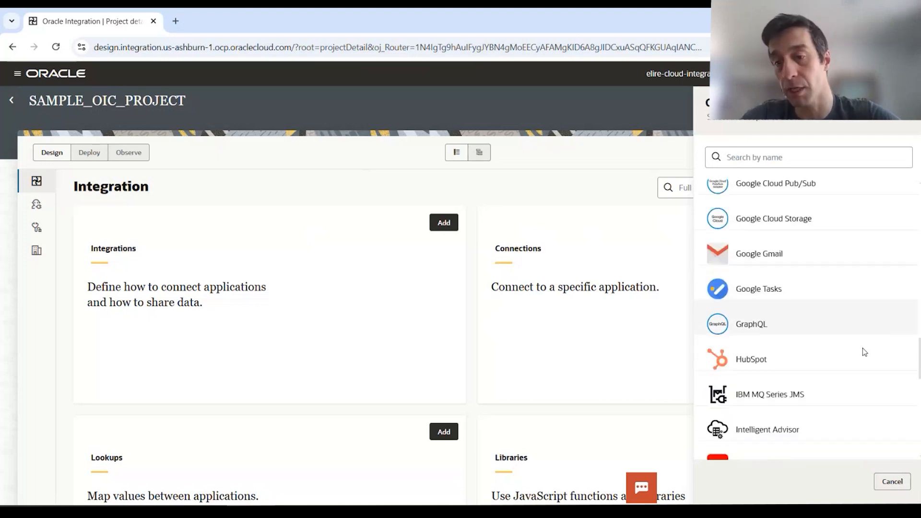
scroll(833, 336, "down", 8)
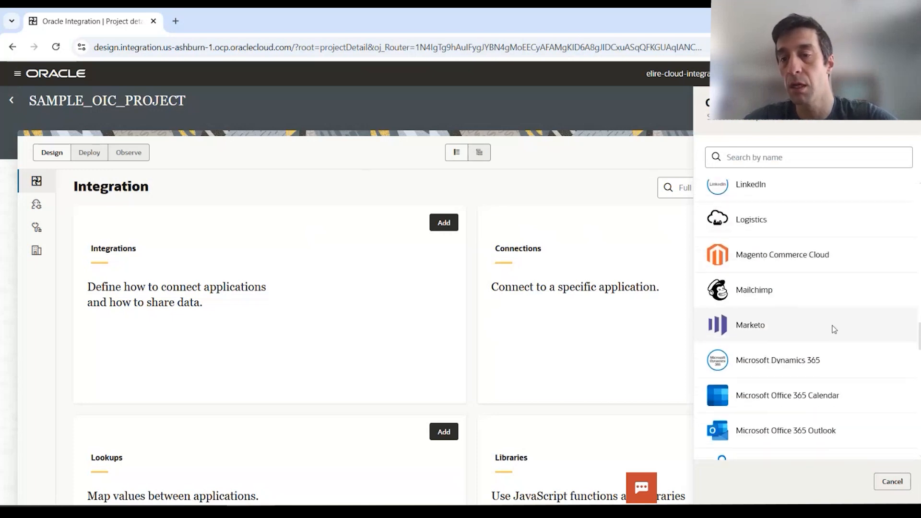
scroll(860, 356, "down", 3)
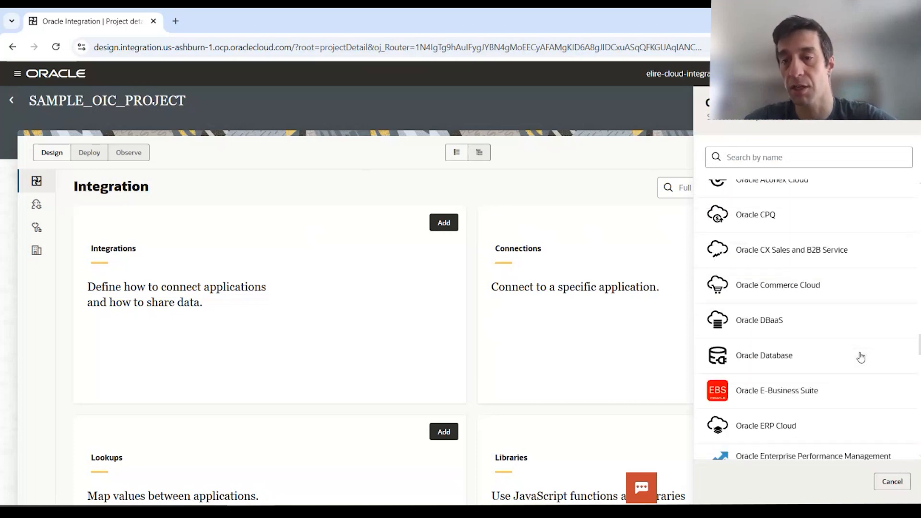
scroll(854, 350, "up", 2)
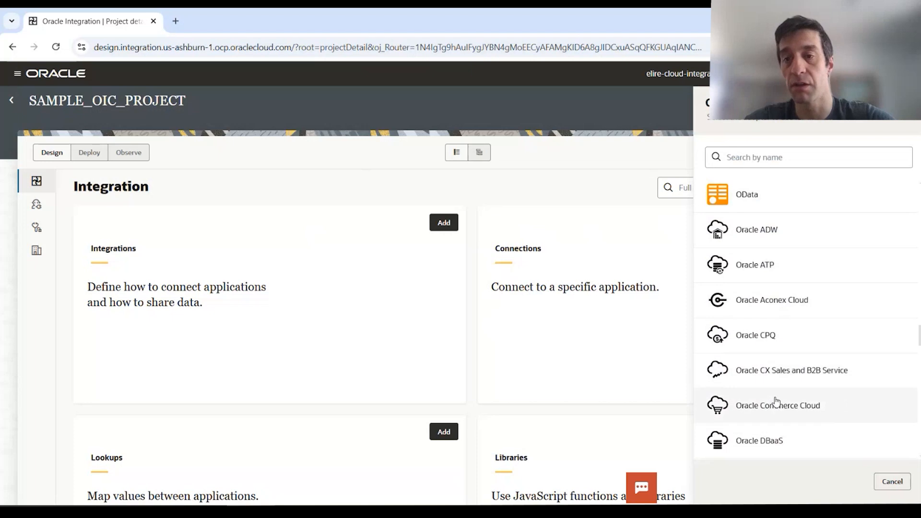
scroll(765, 304, "down", 3)
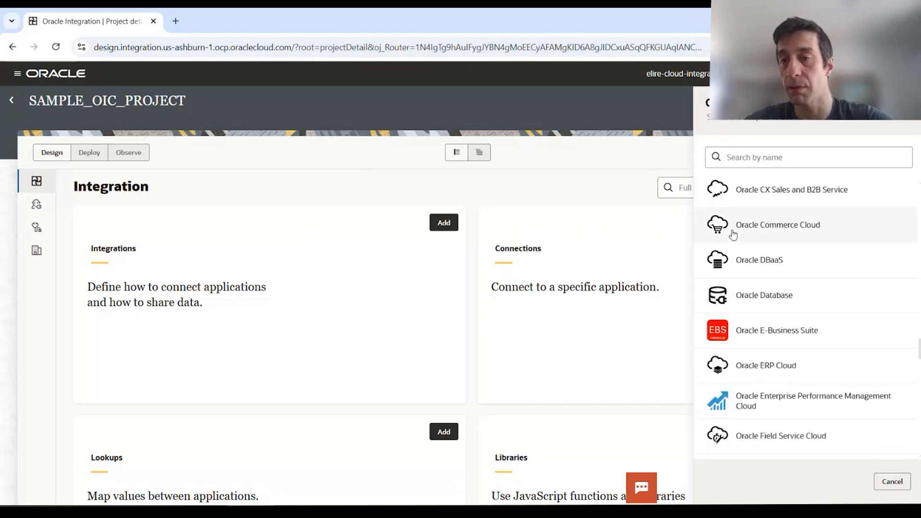
scroll(740, 311, "down", 3)
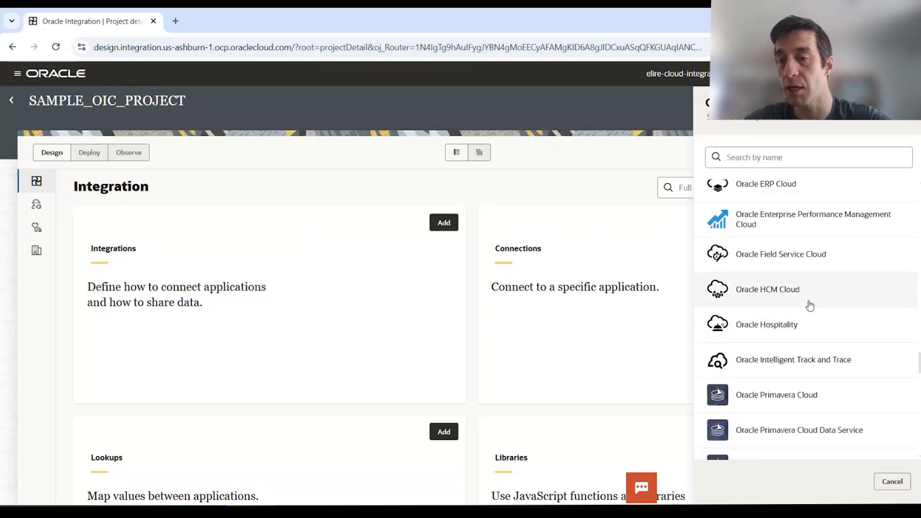
scroll(808, 305, "down", 8)
scroll(799, 321, "up", 7)
scroll(799, 319, "up", 15)
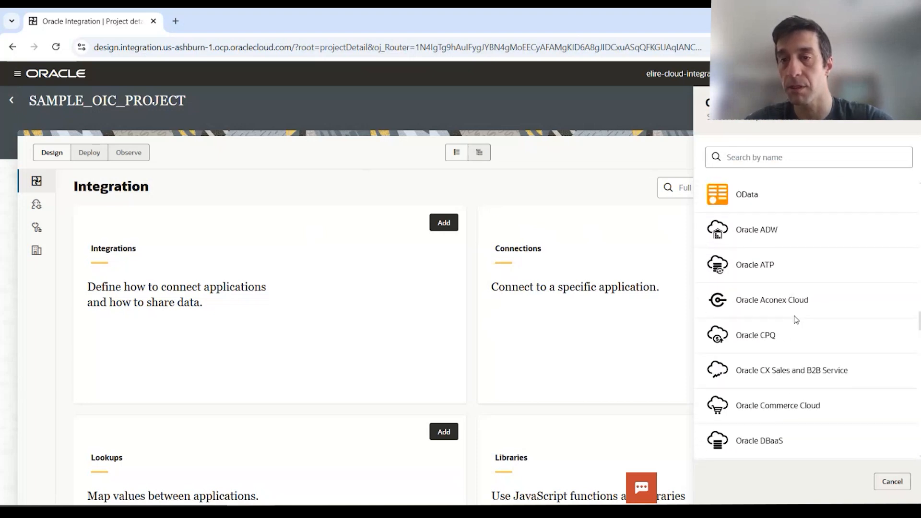
scroll(796, 294, "up", 15)
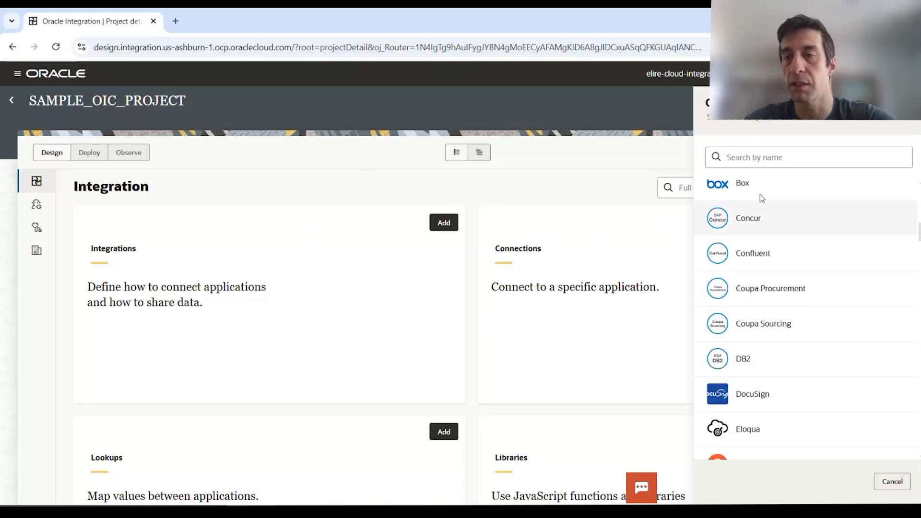
left_click(767, 152)
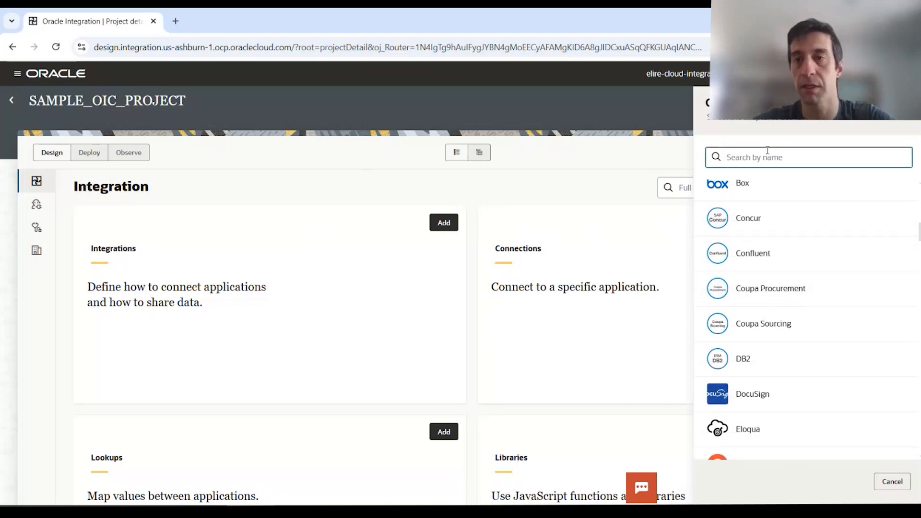
type("FTP")
left_click(757, 191)
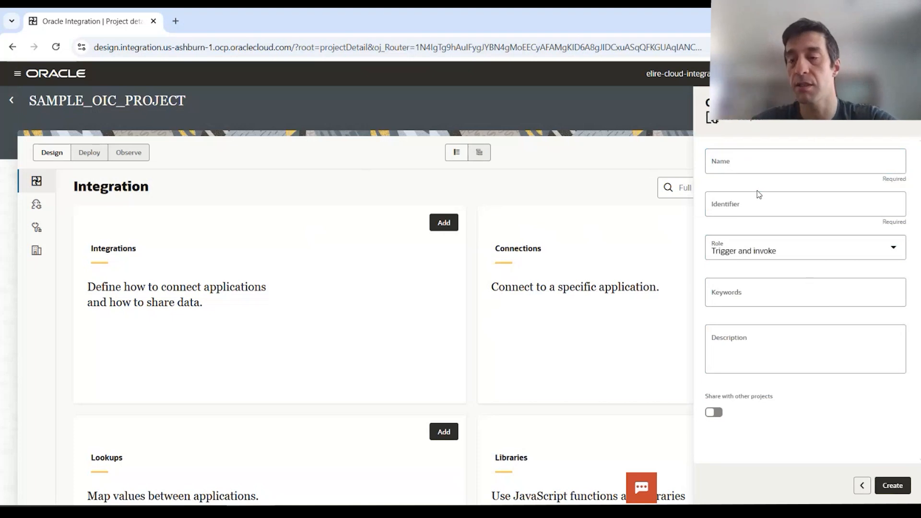
- Create connection OIC_FTP_SERVER with role Trigger and invoke, sharing with other projects left off
left_click(752, 164)
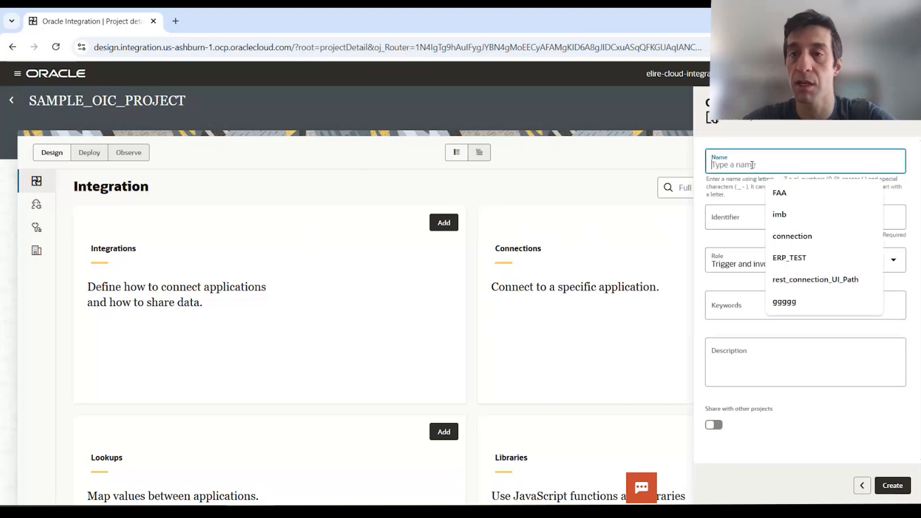
type("OIC_")
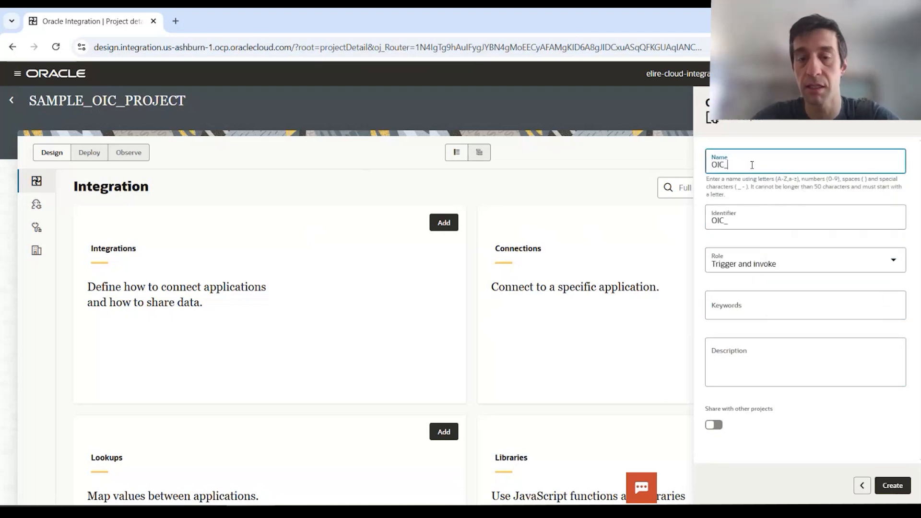
type("FTP_")
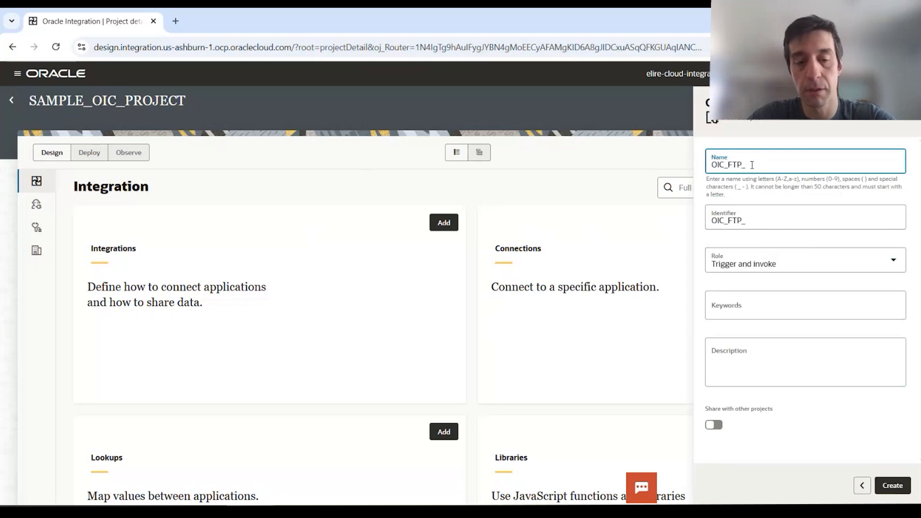
type("SERVER")
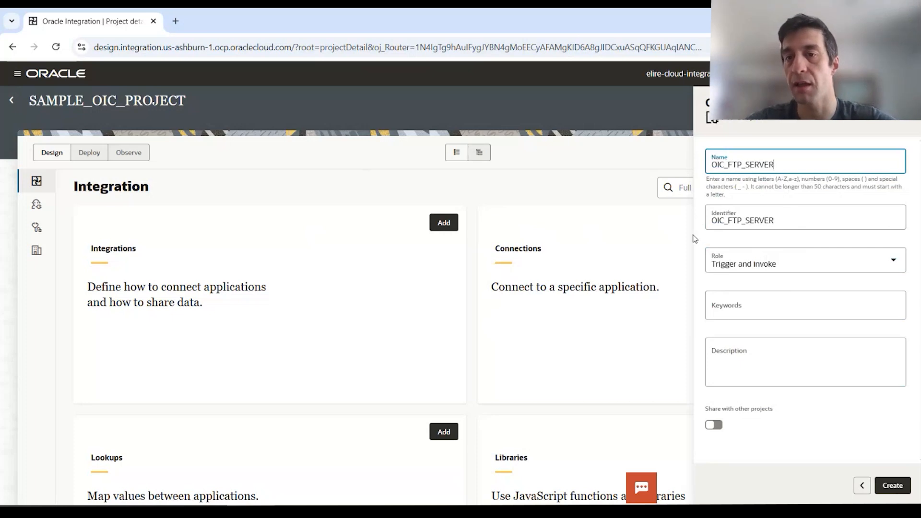
left_click(882, 268)
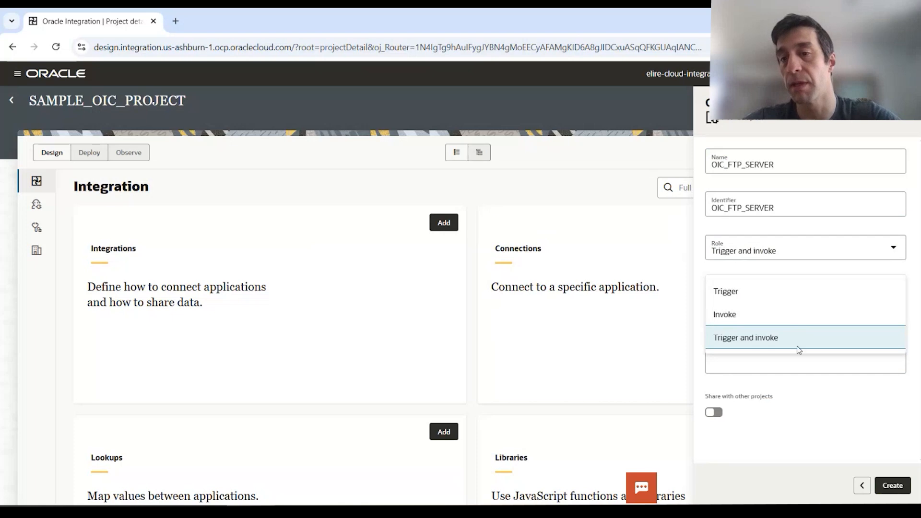
left_click(769, 342)
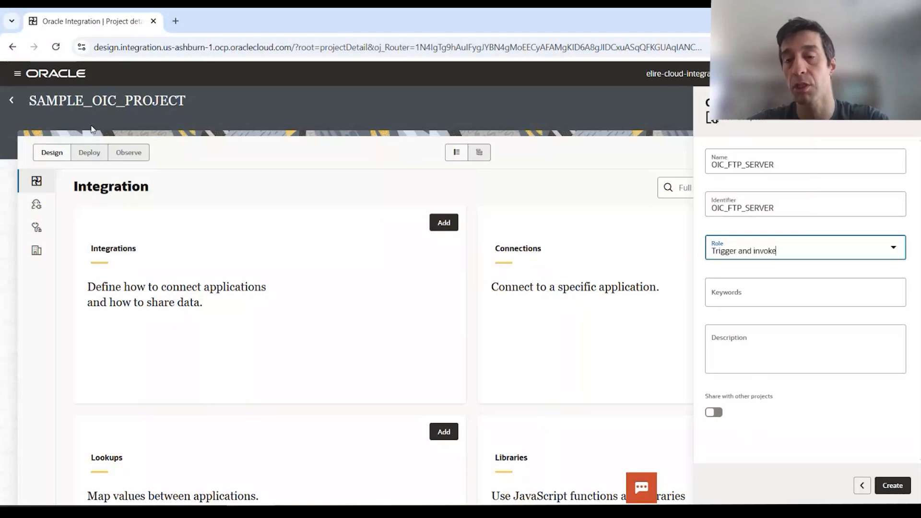
left_click(717, 416)
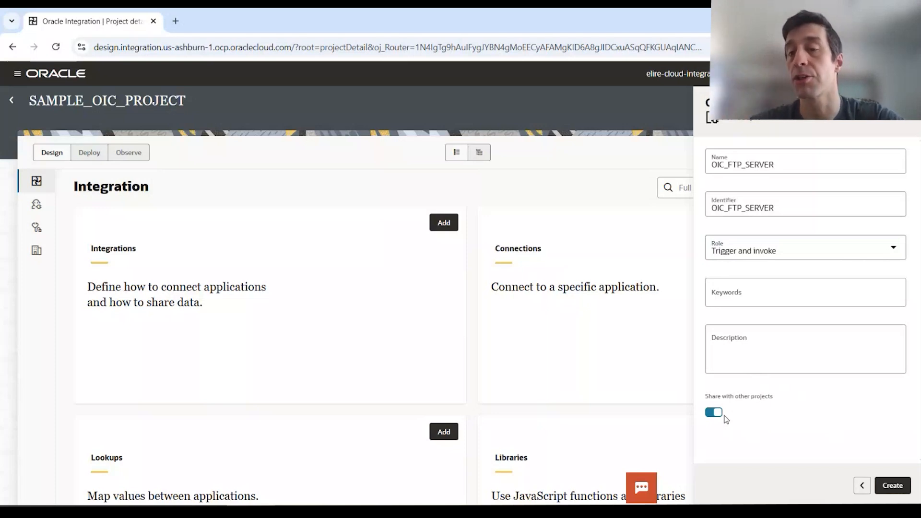
left_click(717, 413)
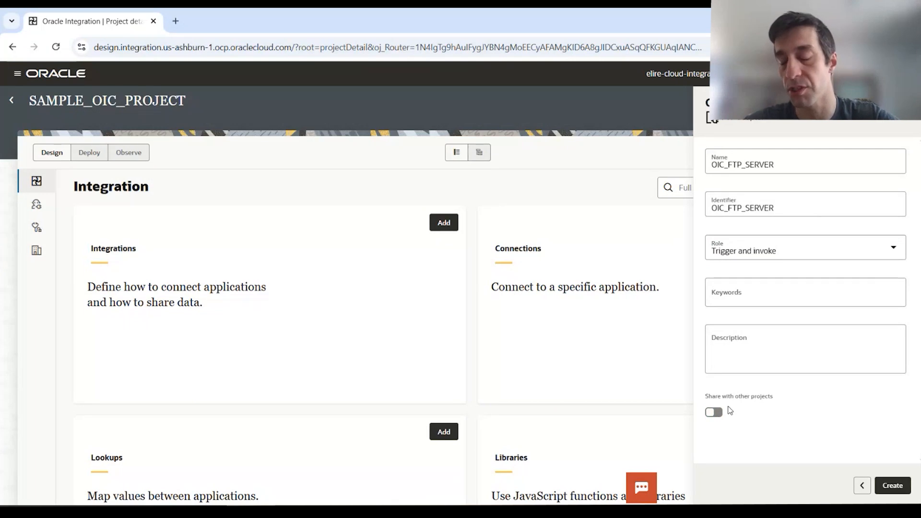
left_click(904, 491)
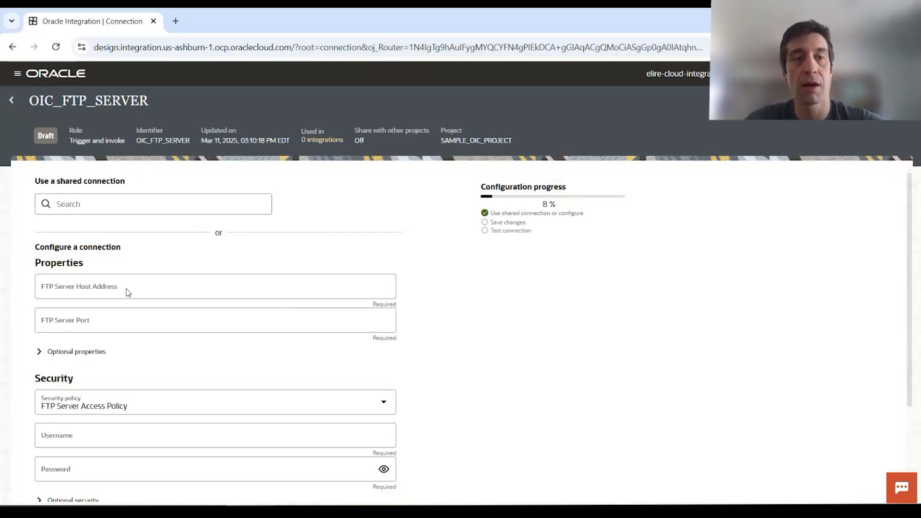
- Enter host 130.35.100.39 and port 10108 for the FTP connection
left_click(156, 283)
type("130.35.100.39")
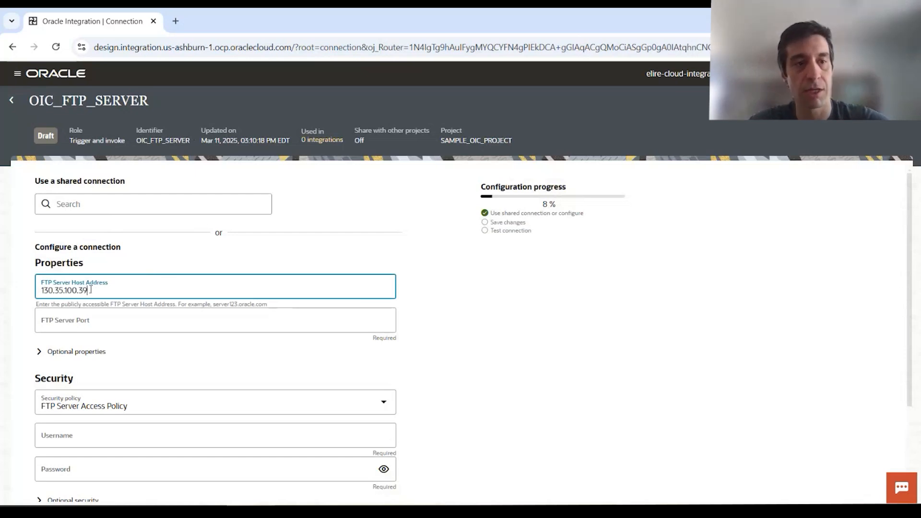
left_click(109, 325)
type("10108")
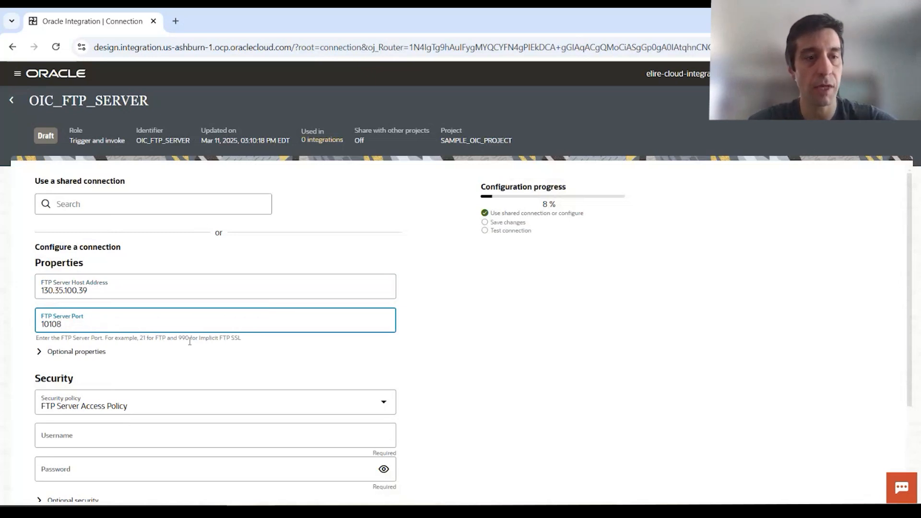
left_click(432, 357)
scroll(273, 320, "down", 3)
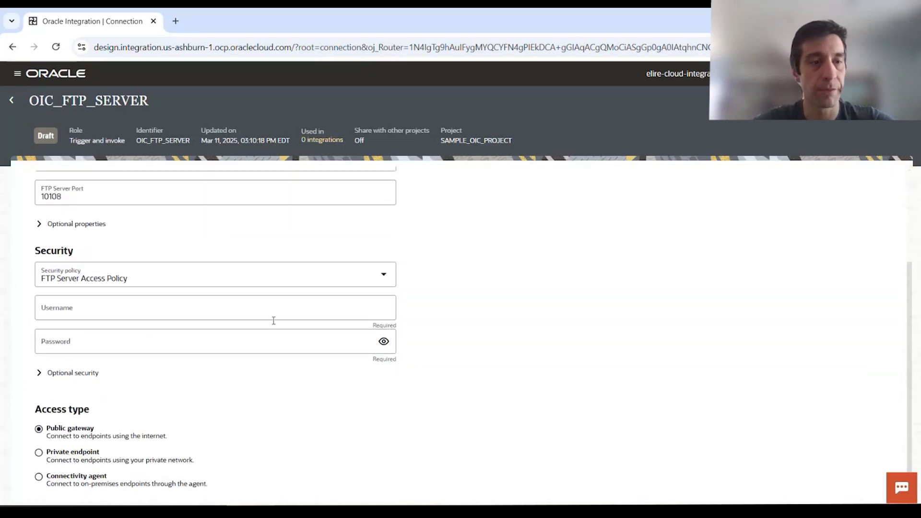
- Enter the FTP login username (an e-mail address) and its password
left_click(95, 308)
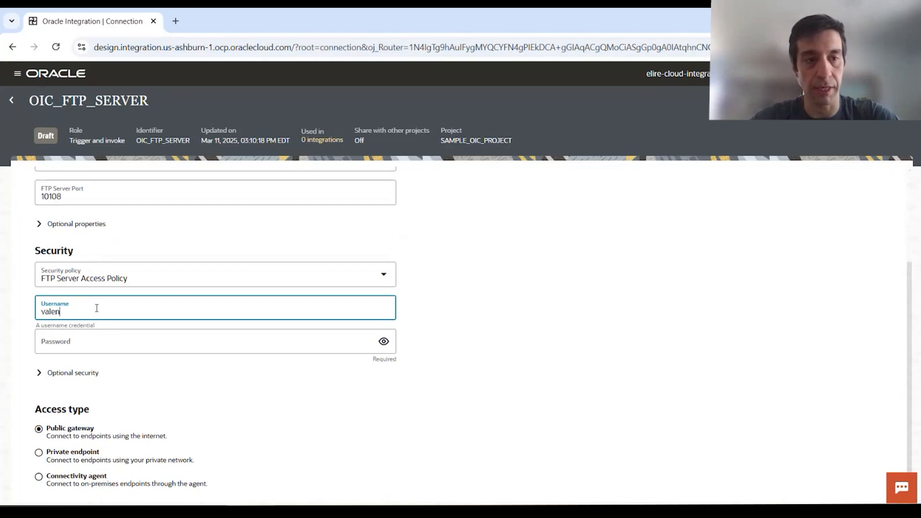
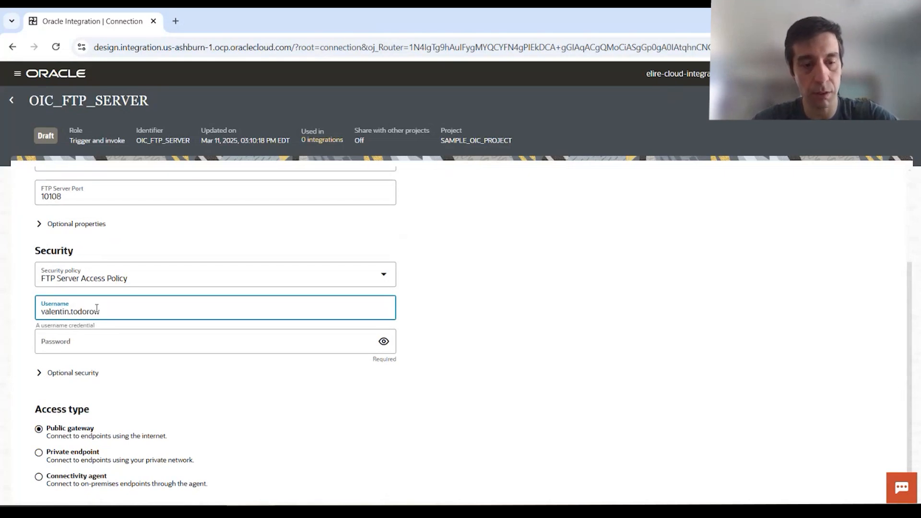
key("Tab")
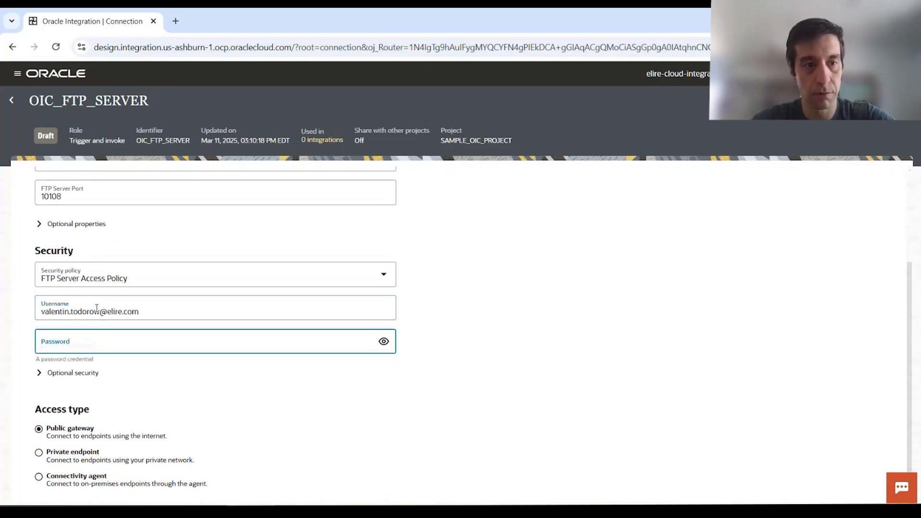
type("••••••")
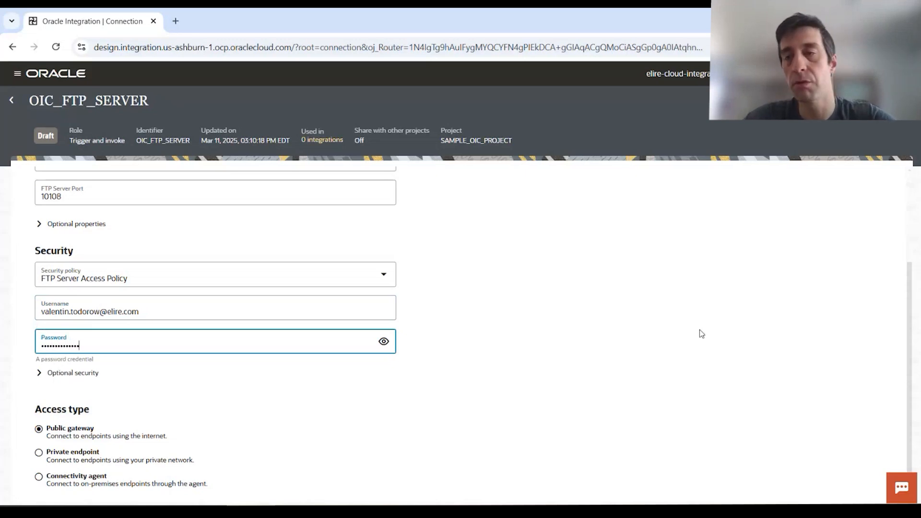
scroll(778, 233, "up", 3)
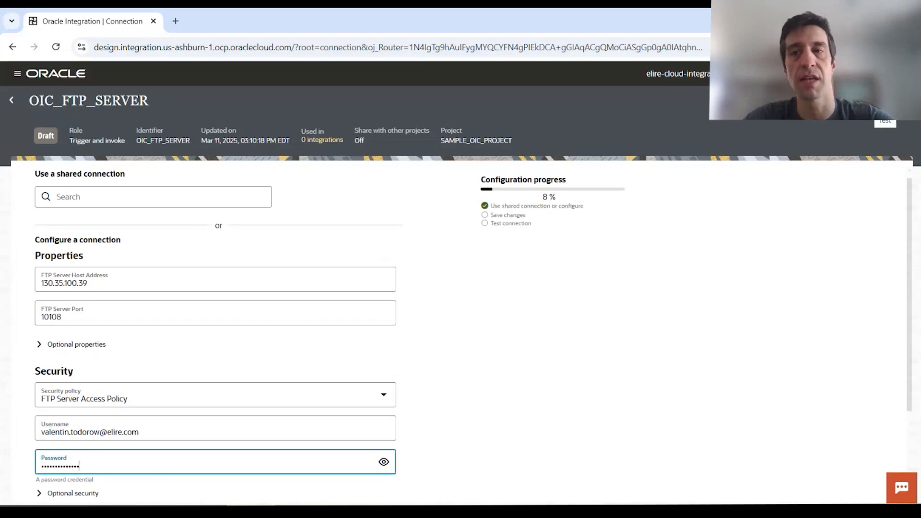
left_click(885, 121)
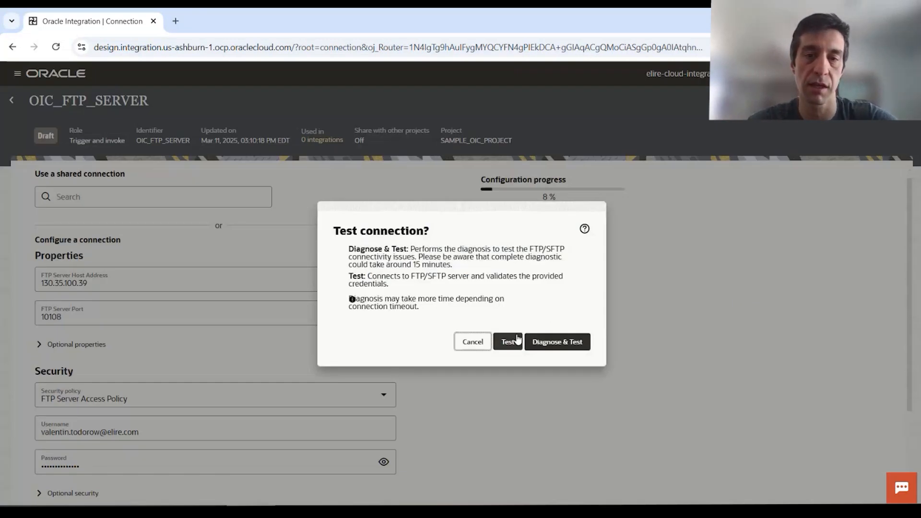
- Test the connection, which fails with error CASDK-0002, and dismiss the error banner
left_click(509, 342)
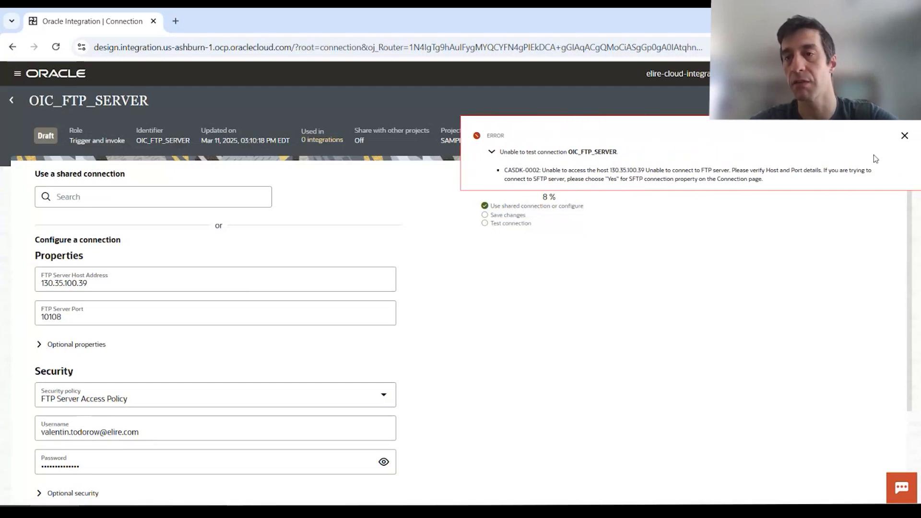
left_click(904, 136)
- Under Optional properties, set SFTP Connection and Passive IP as Host Address to Yes
scroll(592, 347, "down", 1)
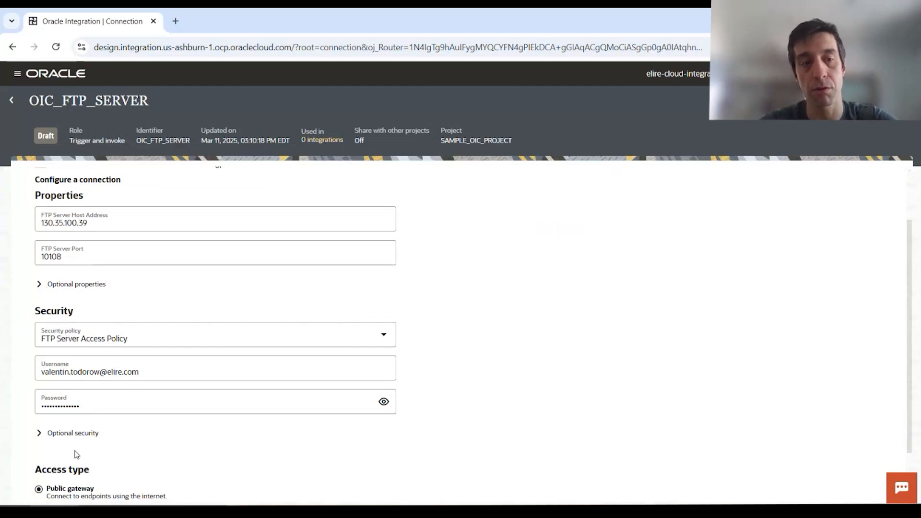
left_click(40, 286)
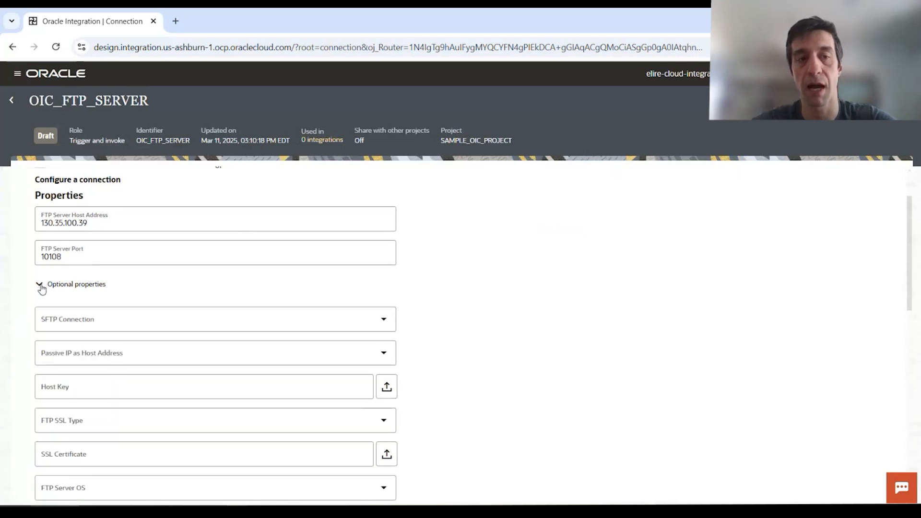
left_click(388, 324)
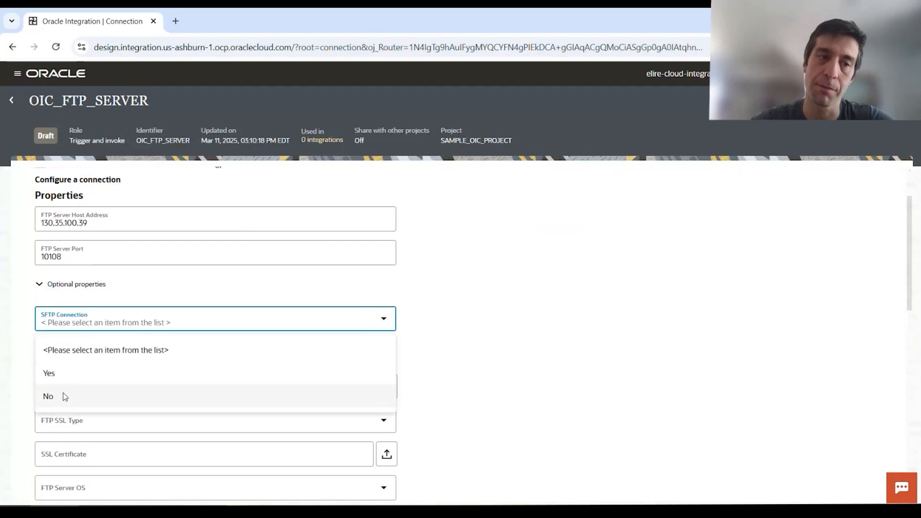
left_click(72, 378)
left_click(383, 353)
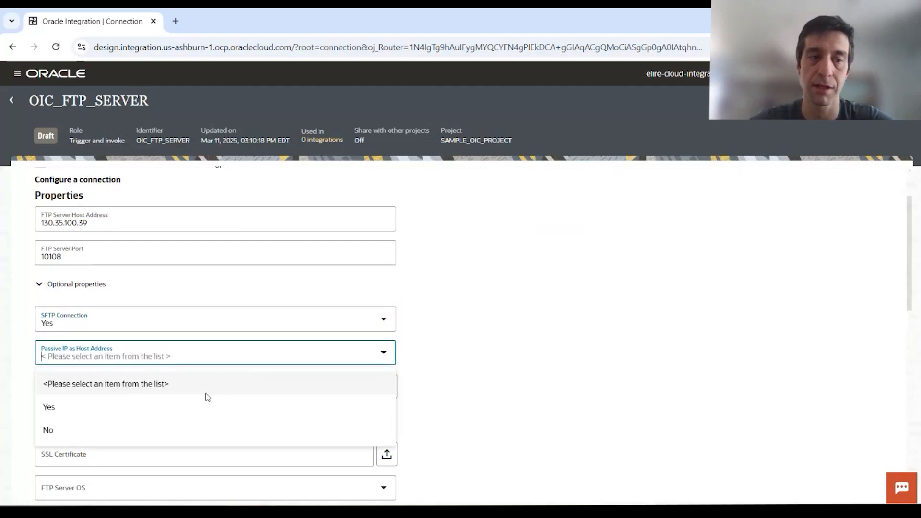
left_click(195, 409)
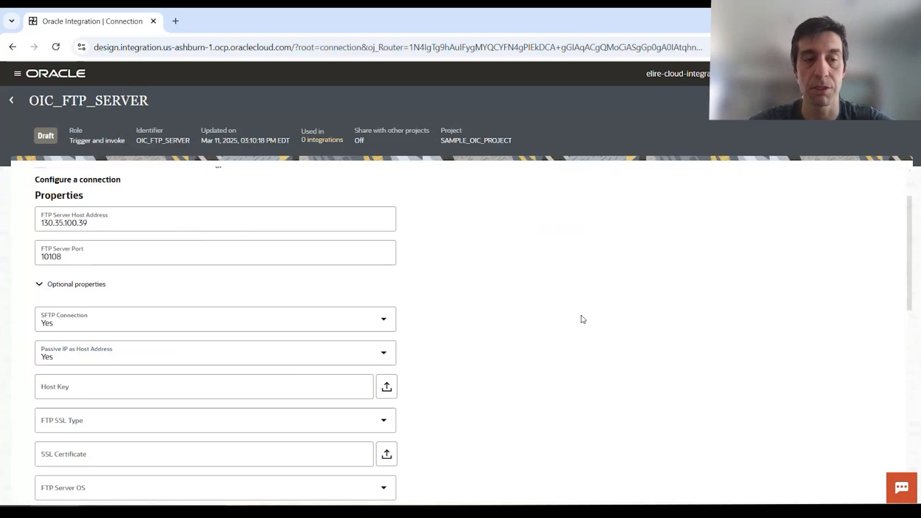
scroll(582, 320, "down", 5)
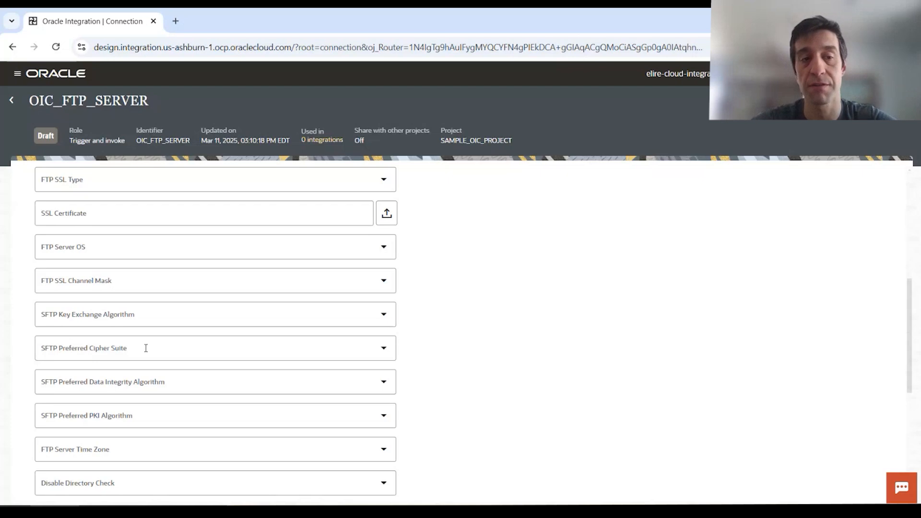
left_click(388, 319)
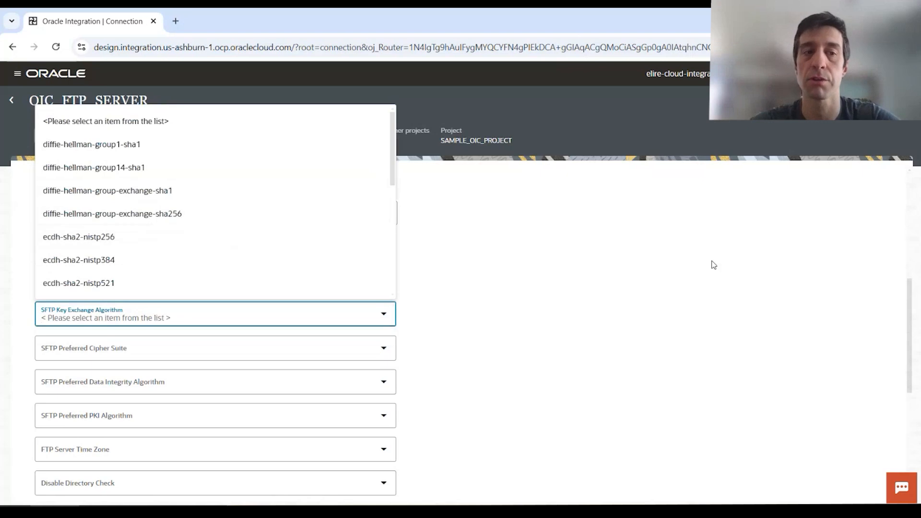
left_click(572, 265)
scroll(571, 265, "up", 6)
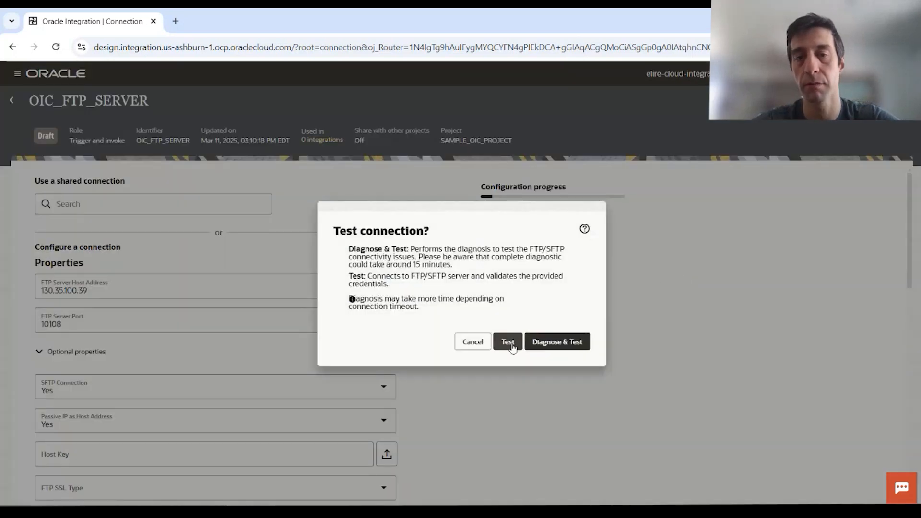
- Retest OIC_FTP_SERVER successfully and save it, changing its status from Draft to Configured
left_click(510, 342)
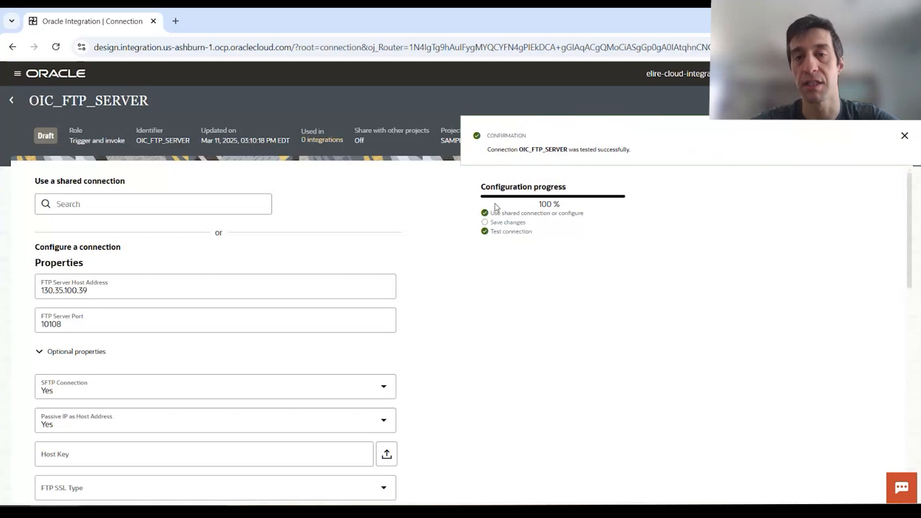
left_click(904, 137)
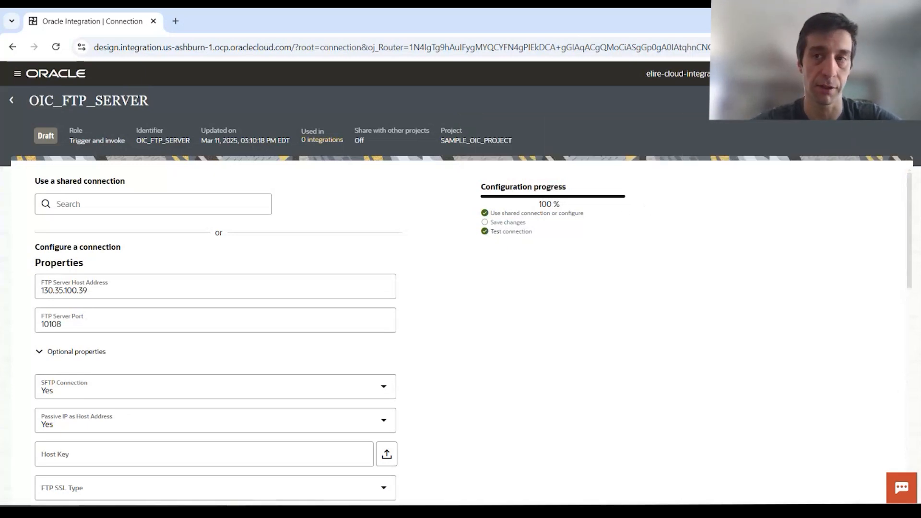
left_click(887, 100)
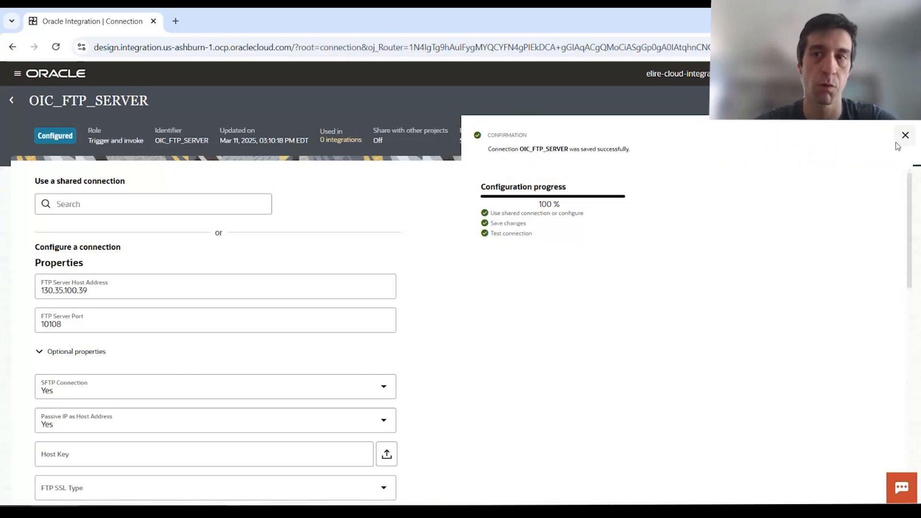
left_click(904, 137)
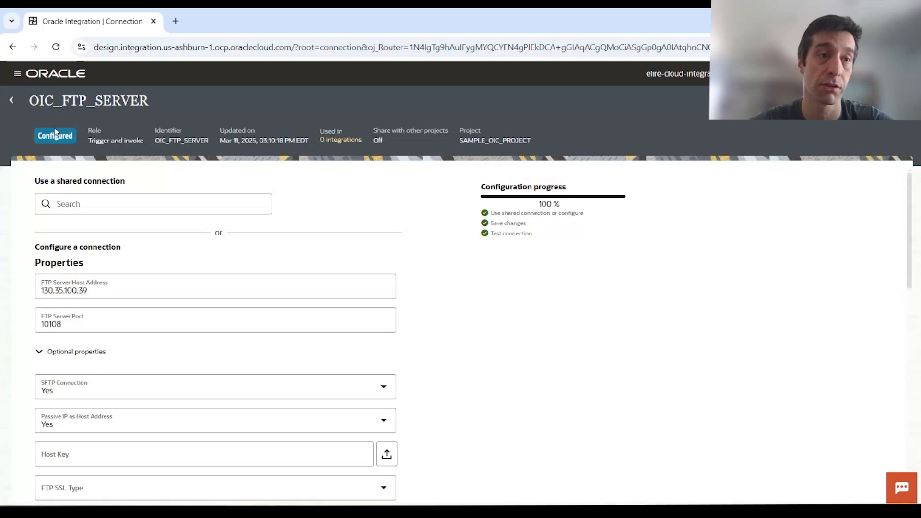
left_click(187, 187)
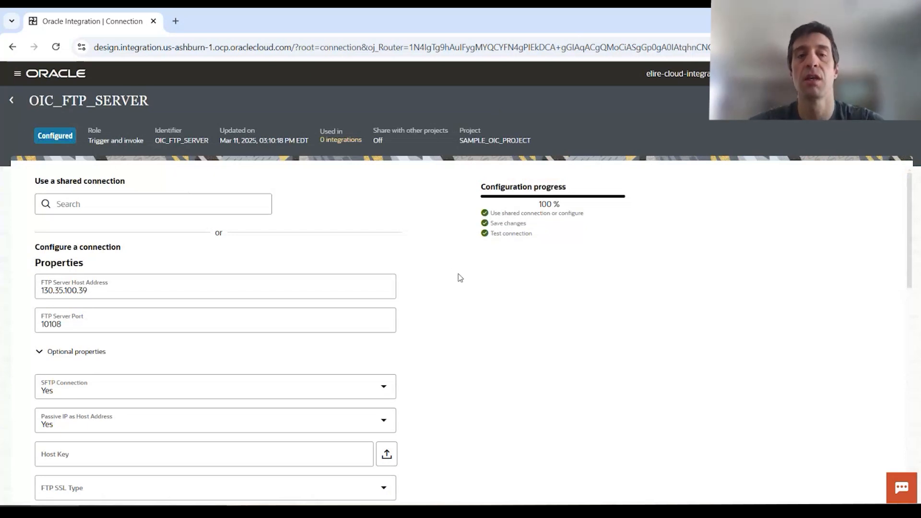
- Expand Optional security to view the SSL Certificate Password and PGP key fields
scroll(441, 311, "down", 3)
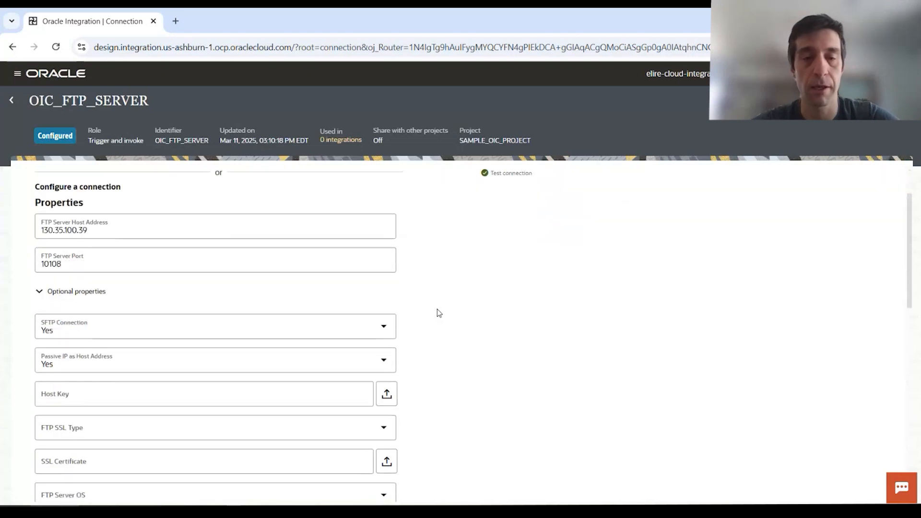
scroll(435, 312, "up", 1)
left_click(37, 297)
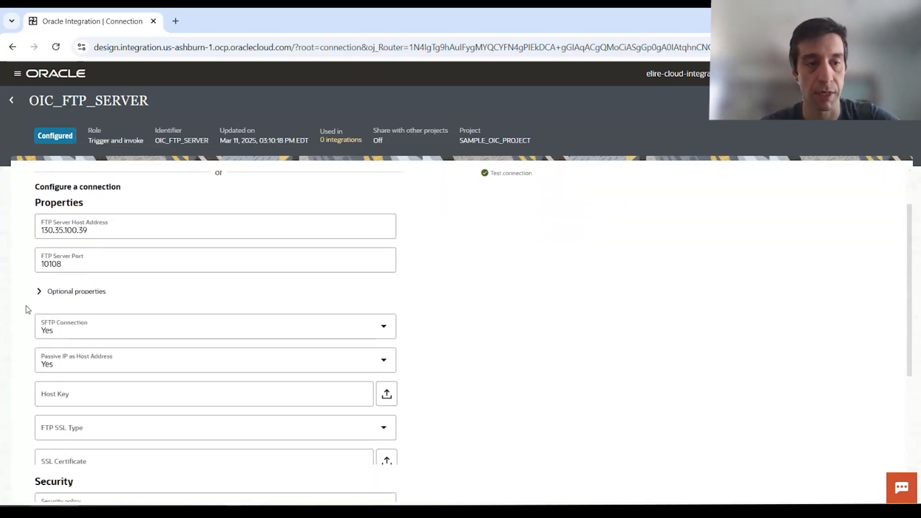
scroll(26, 317, "down", 1)
left_click(39, 225)
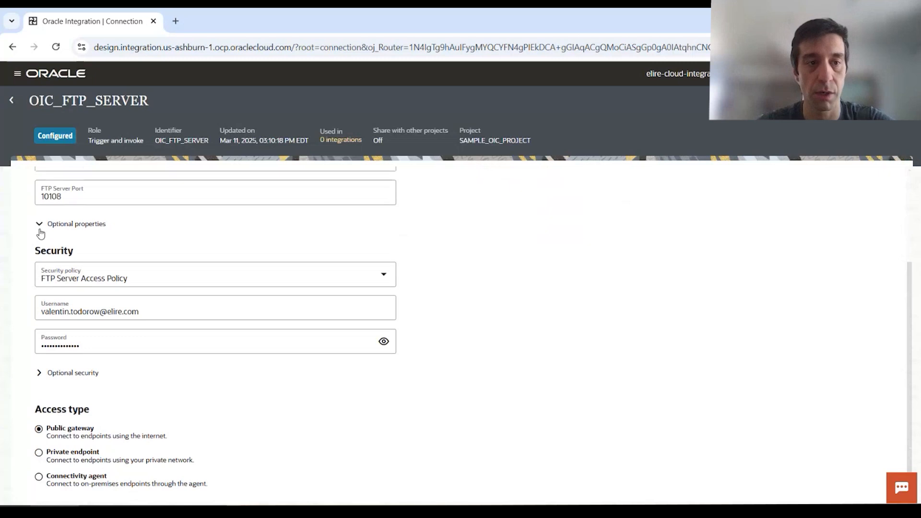
scroll(458, 300, "down", 1)
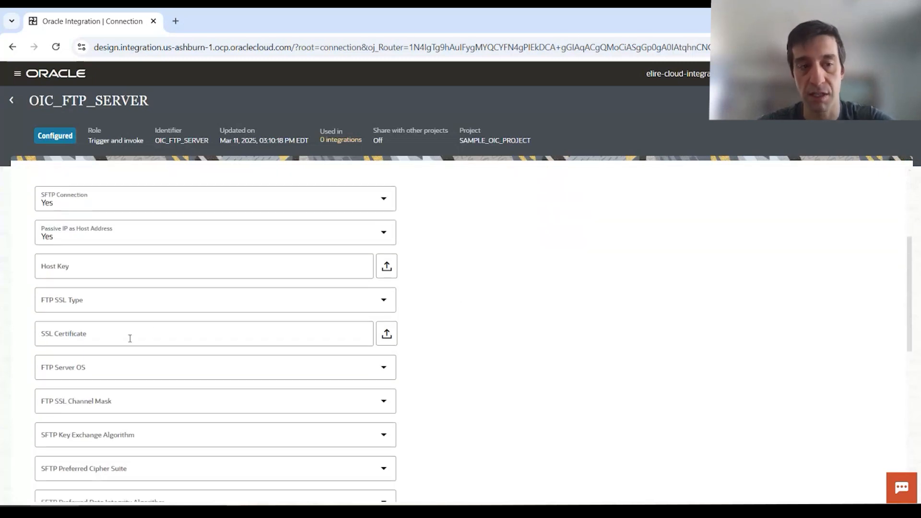
scroll(130, 338, "down", 4)
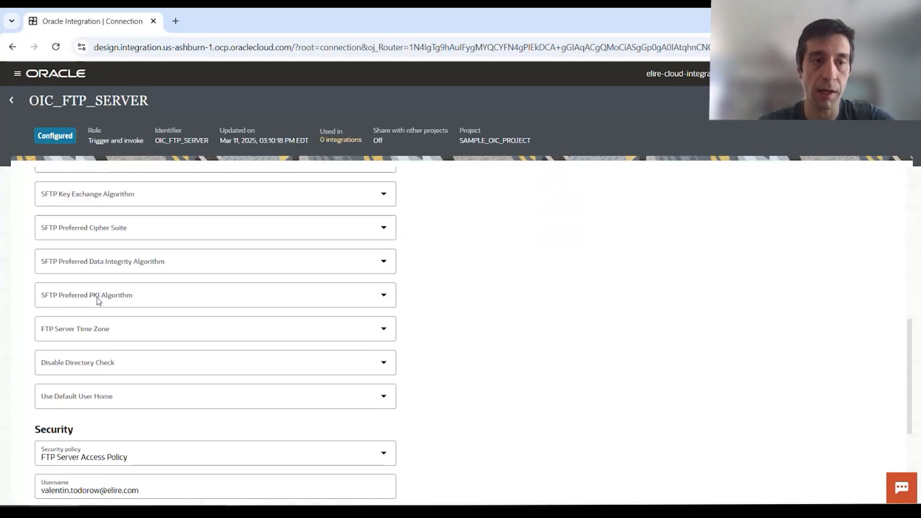
scroll(189, 299, "down", 1)
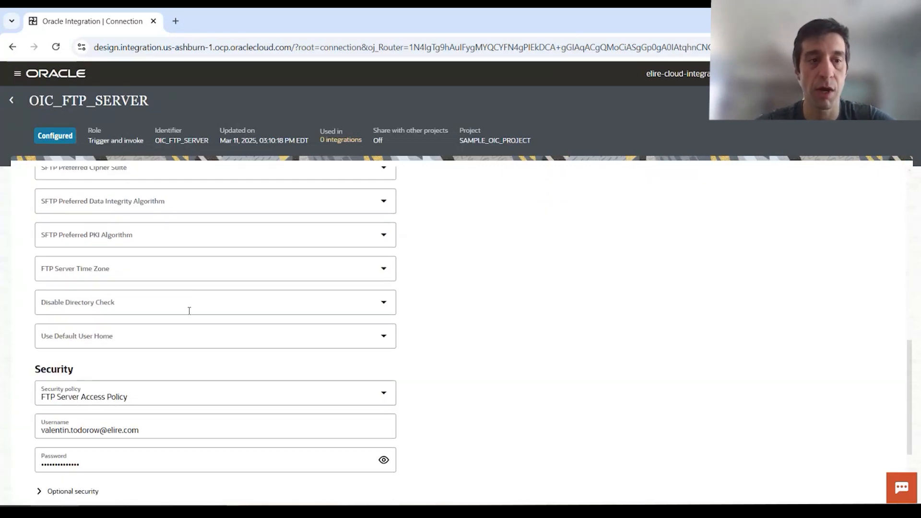
scroll(238, 294, "down", 1)
scroll(116, 245, "up", 2)
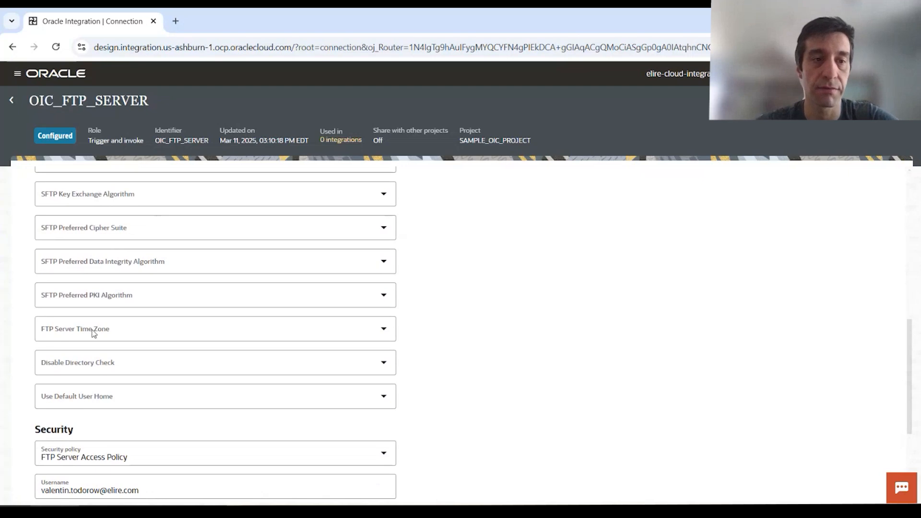
scroll(62, 294, "up", 5)
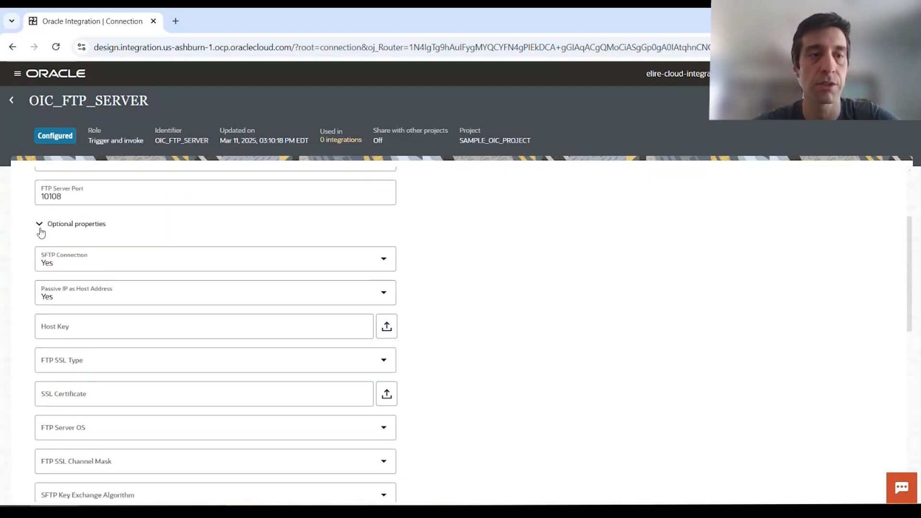
left_click(41, 230)
left_click(40, 373)
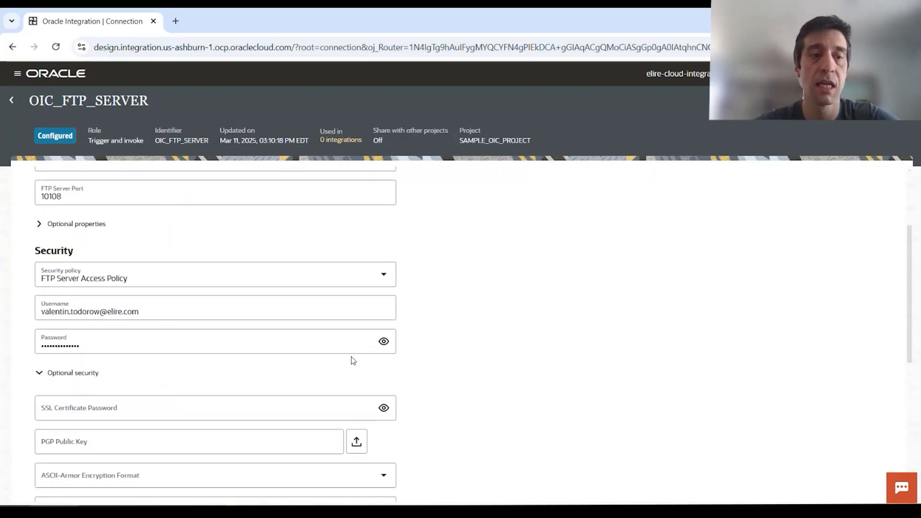
scroll(355, 357, "down", 2)
scroll(356, 356, "down", 1)
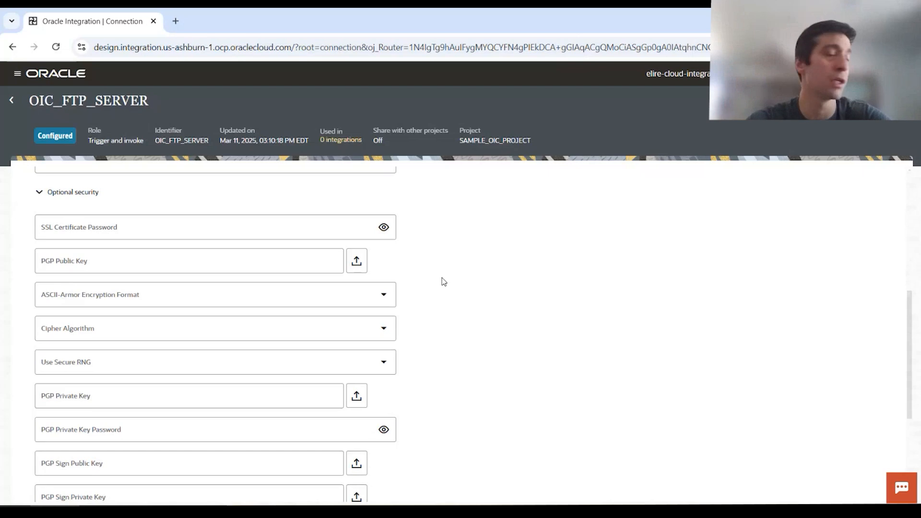
- Scroll through the configured OIC_FTP_SERVER form reviewing host, port and the blank PGP fields
scroll(442, 281, "down", 1)
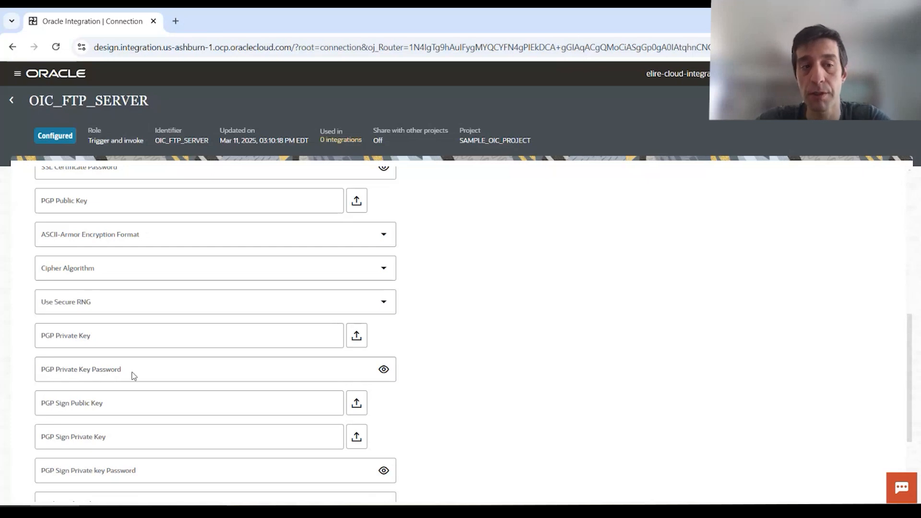
scroll(325, 389, "down", 2)
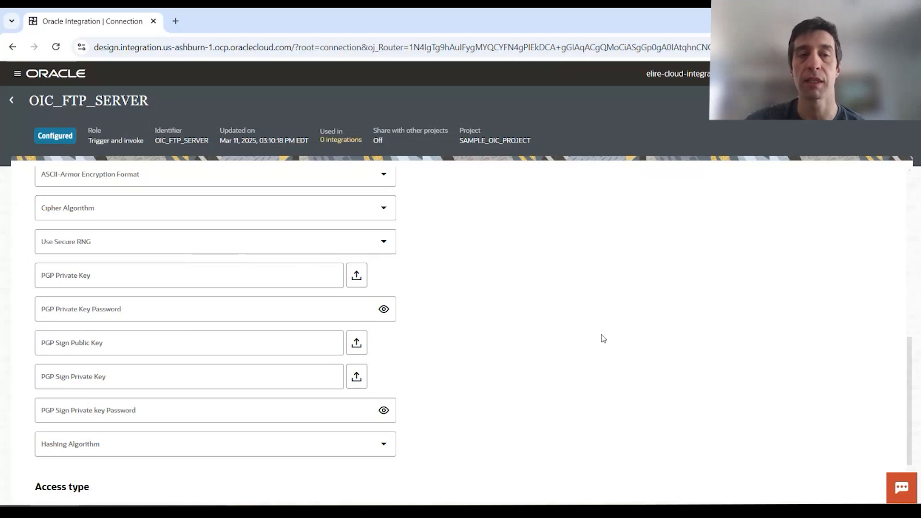
scroll(315, 313, "up", 10)
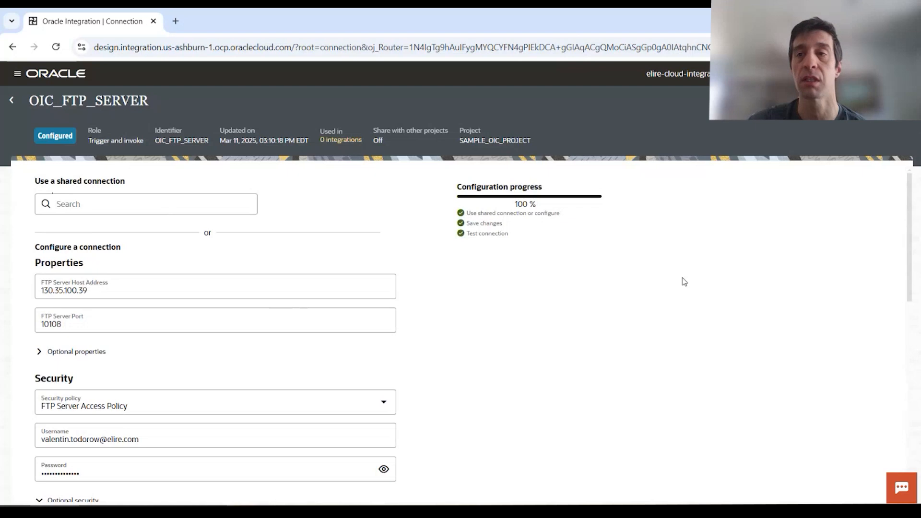
- Go back to SAMPLE_OIC_PROJECT, where OIC_FTP_SERVER is listed as Configured
left_click(13, 100)
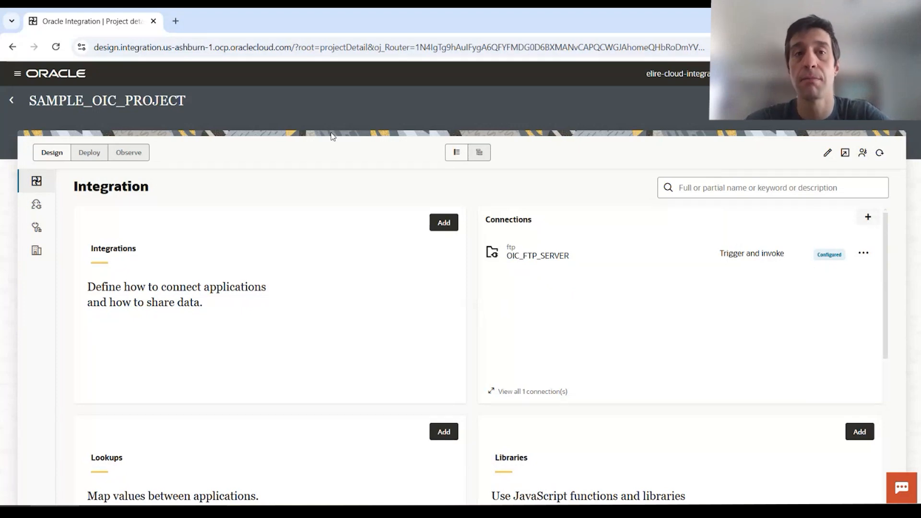
- Search for 'Oracle HCM', pick the Oracle HCM Cloud adapter and create a connection named SAMPLE
left_click(868, 221)
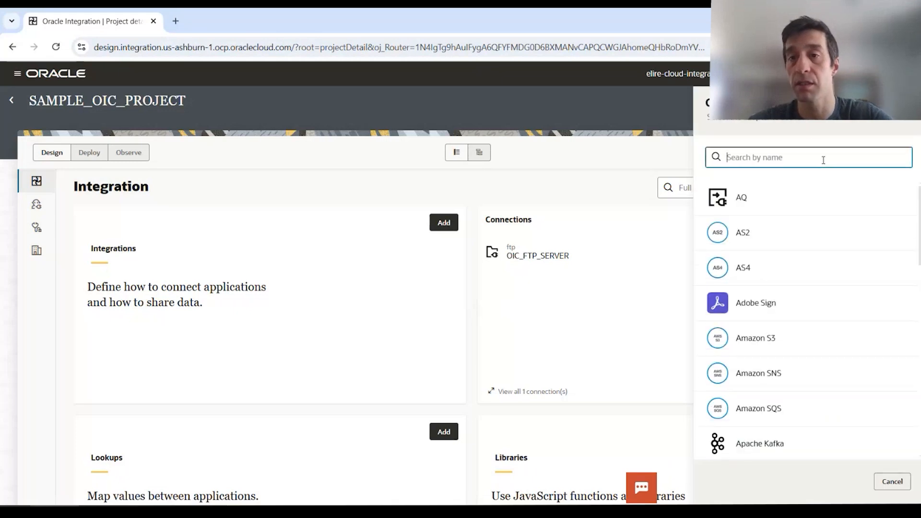
type("Oracle")
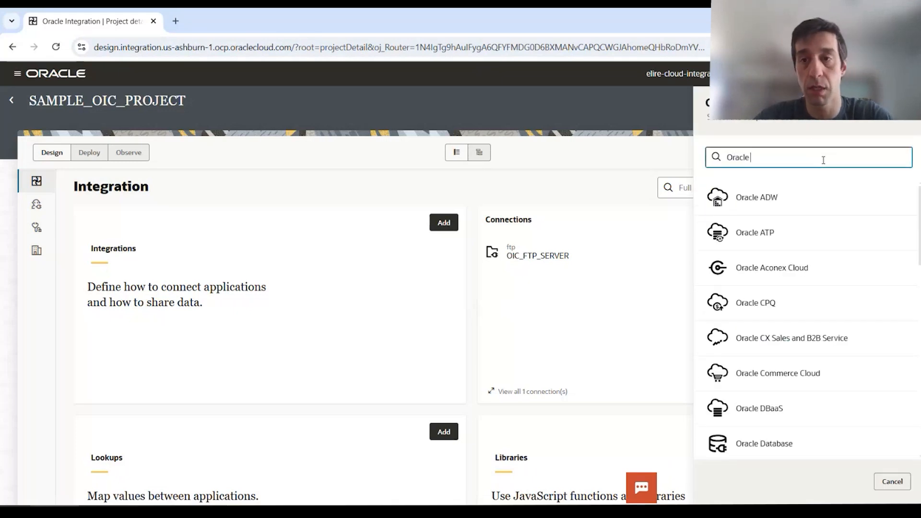
type(" HCM")
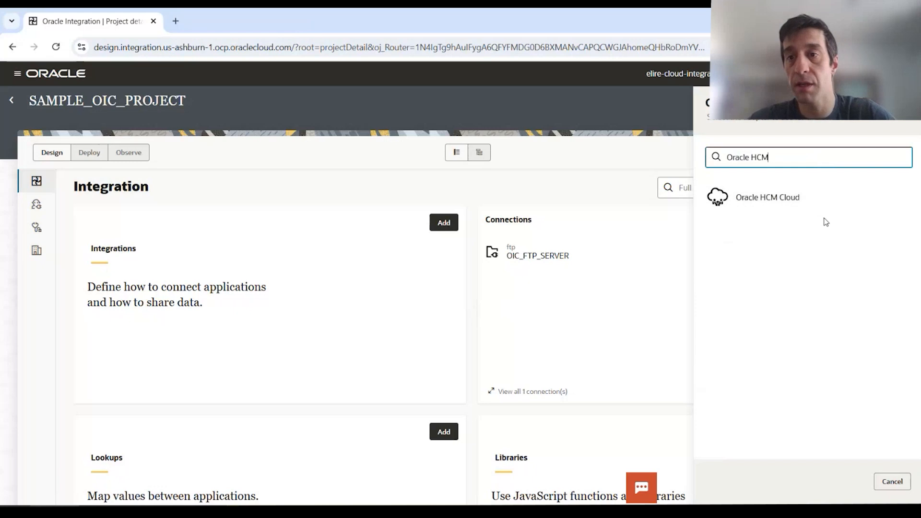
left_click(820, 206)
left_click(784, 164)
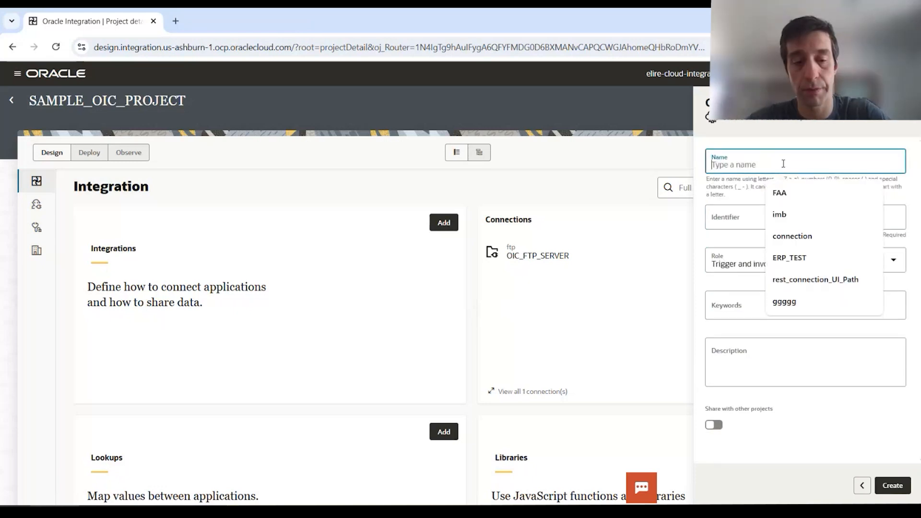
type("SAMPLE")
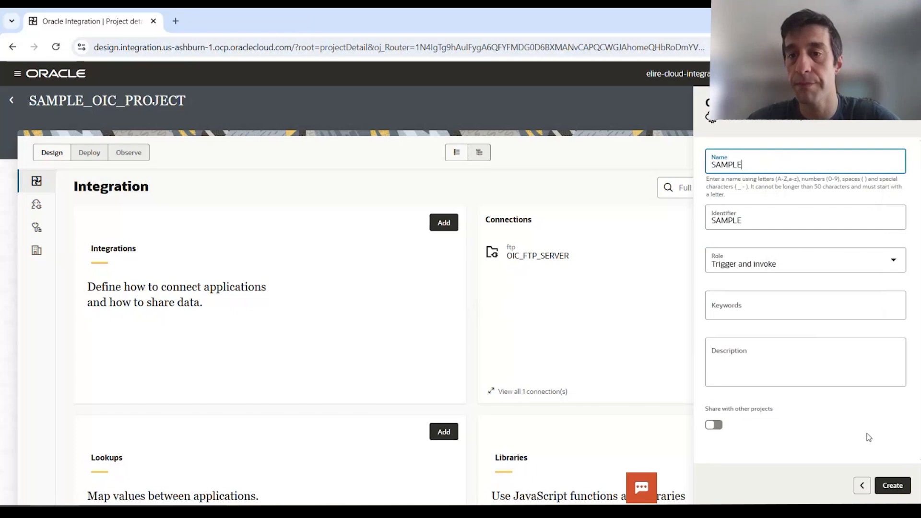
left_click(892, 485)
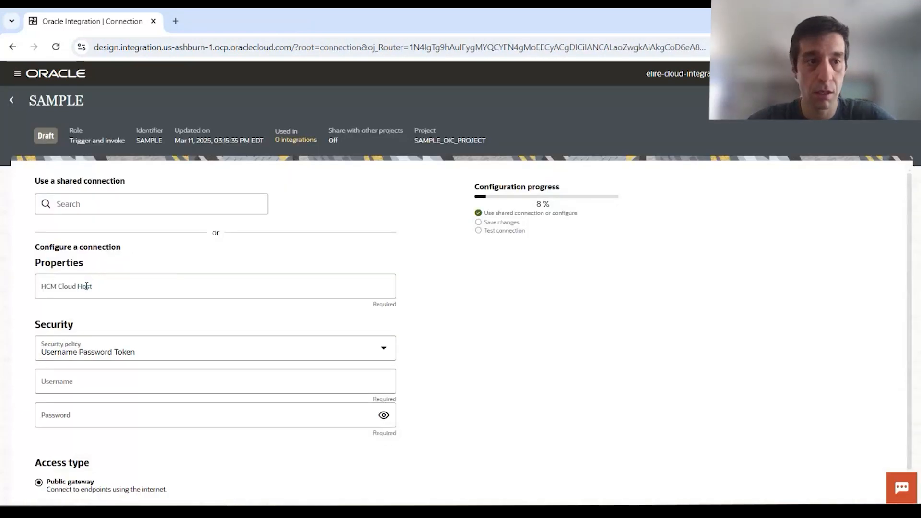
left_click(86, 286)
type("www")
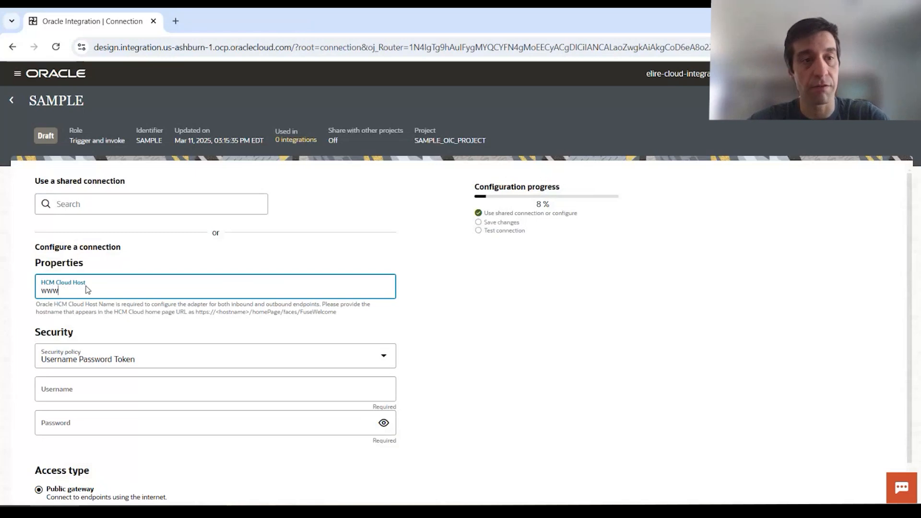
type(".hotst")
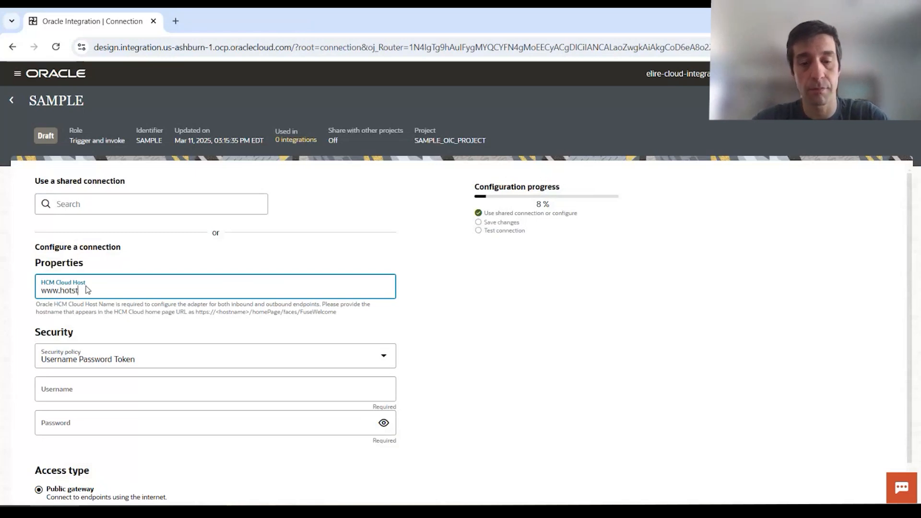
type(".com")
left_click(154, 395)
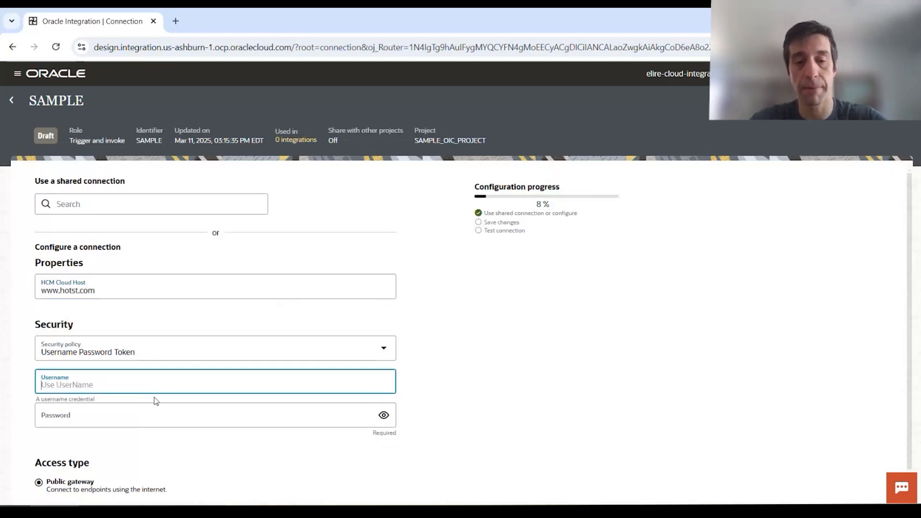
type("test")
left_click(156, 417)
type("test")
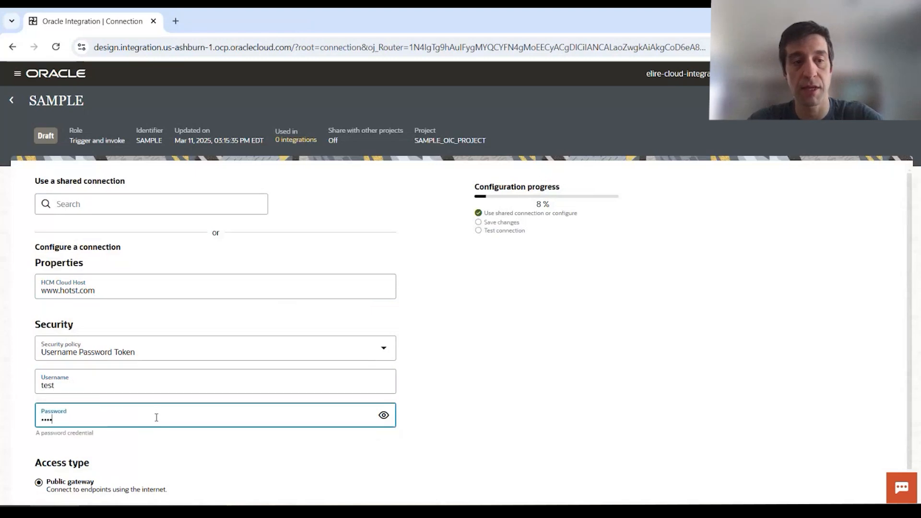
left_click(792, 217)
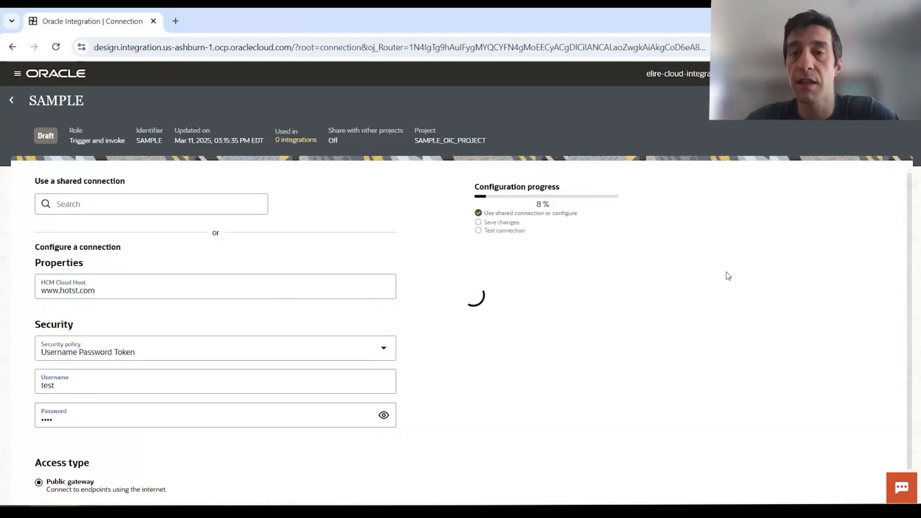
- Dismiss the save confirmation and return to the SAMPLE_OIC_PROJECT page
left_click_drag(36, 138, 53, 138)
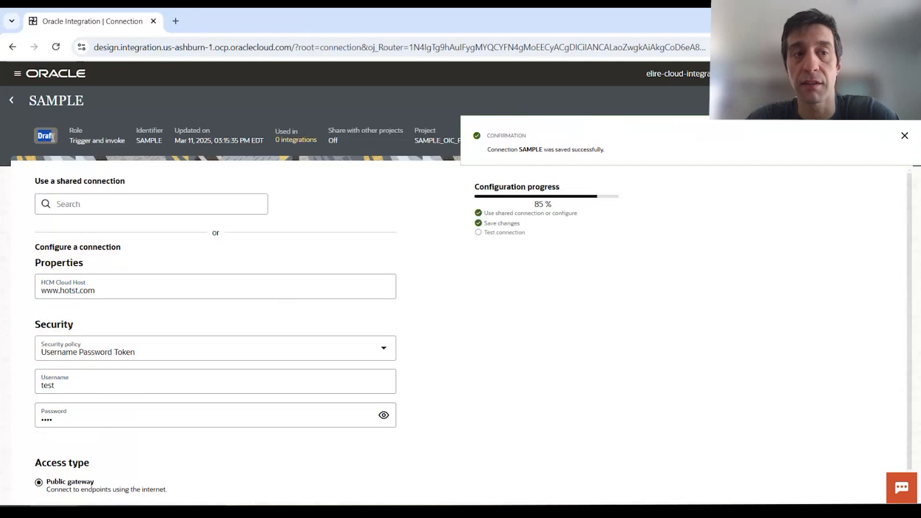
left_click(903, 137)
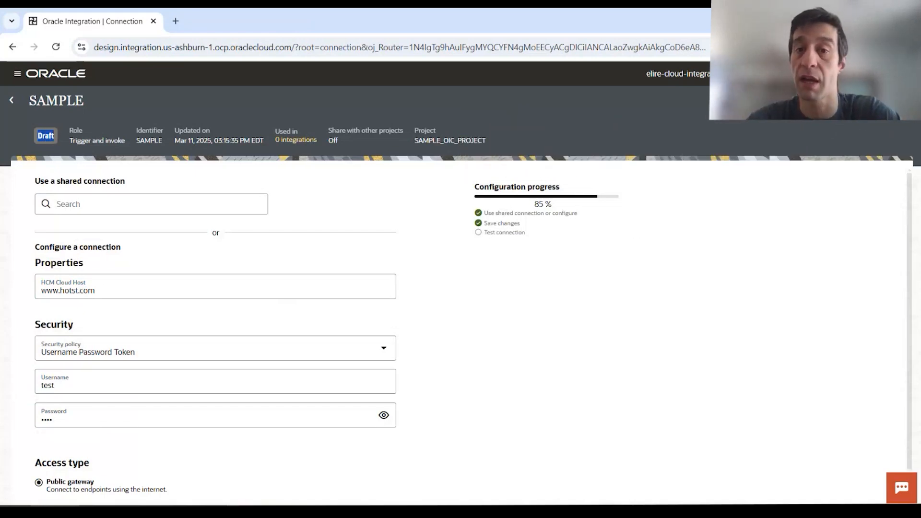
left_click(50, 291)
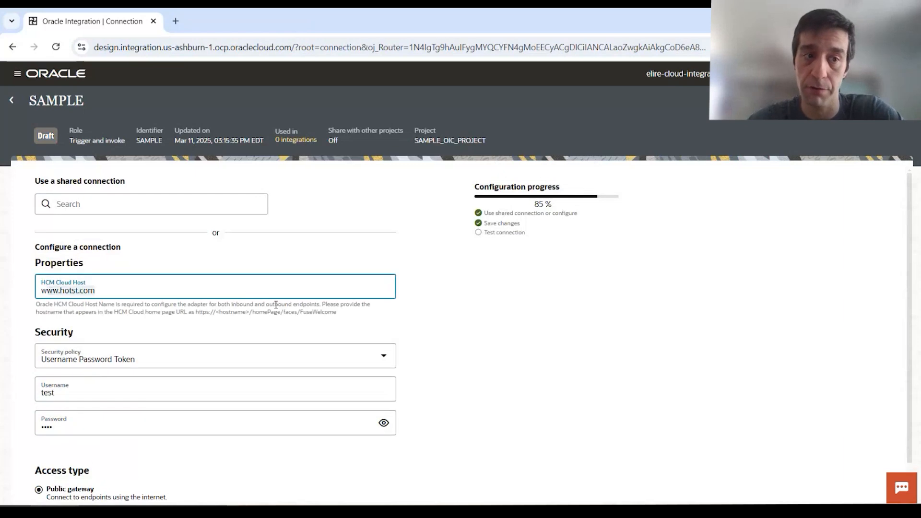
left_click(538, 240)
left_click_drag(489, 234, 509, 233)
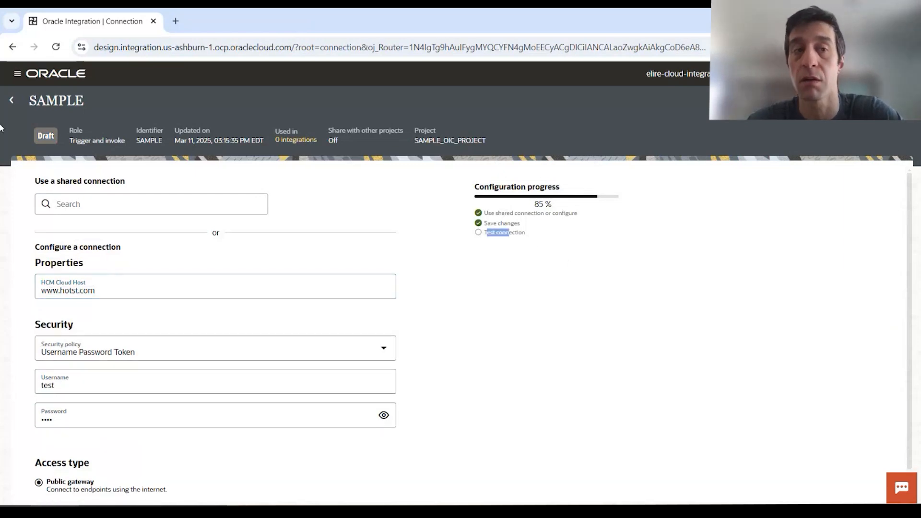
left_click(11, 100)
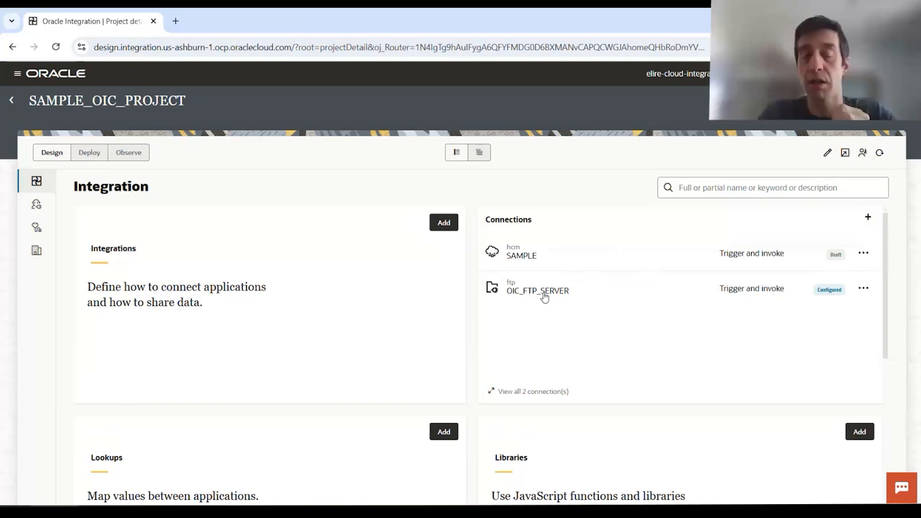
- Add a Schedule-pattern integration to the project and create it under the name test123
left_click(453, 222)
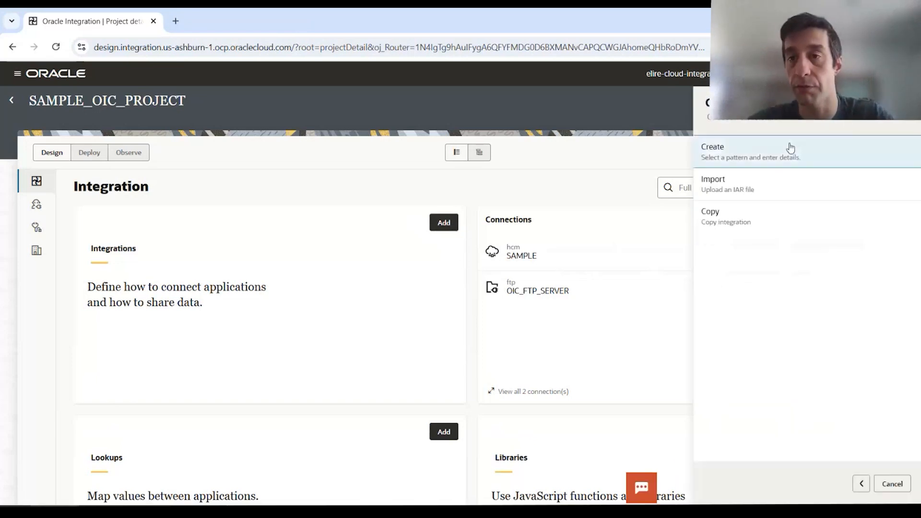
left_click(789, 146)
left_click(787, 191)
left_click(803, 162)
type("test123")
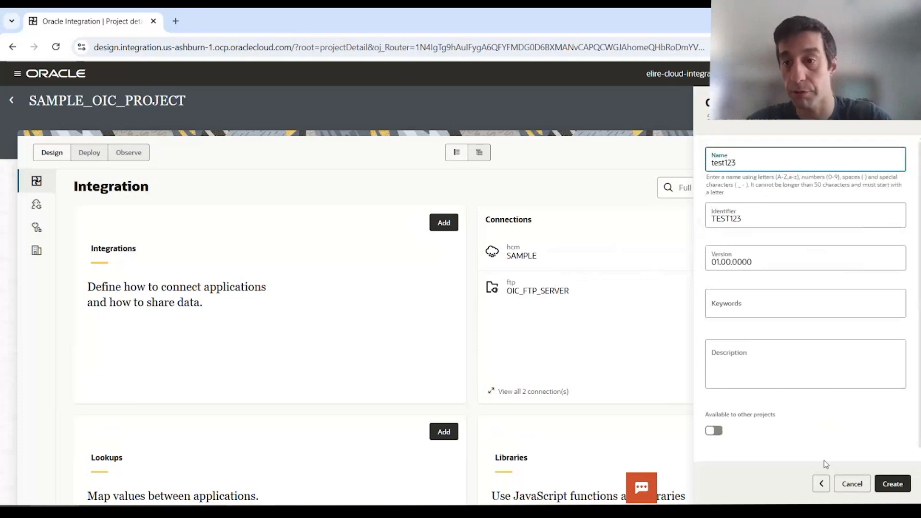
left_click(892, 483)
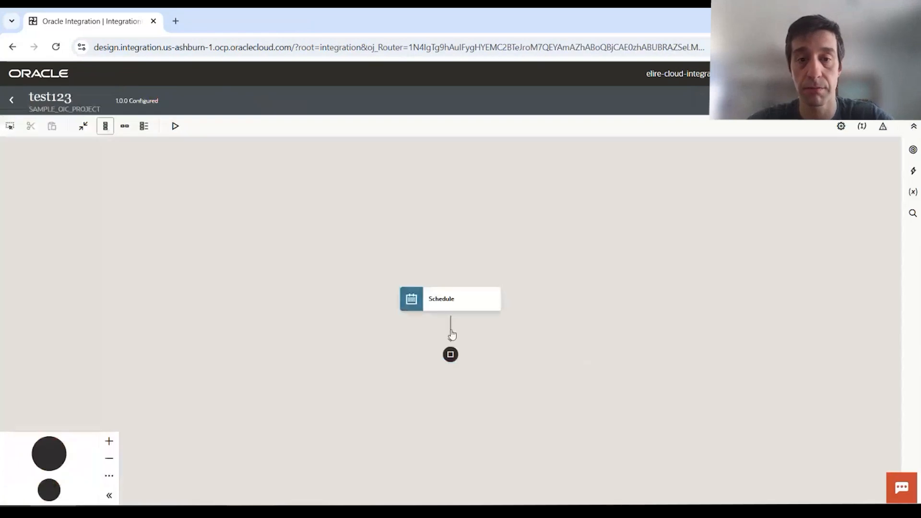
- Insert an OIC_FTP_SERVER invoke after the Schedule, naming the endpoint 'testconionec', with dynamic connections off
left_click(450, 329)
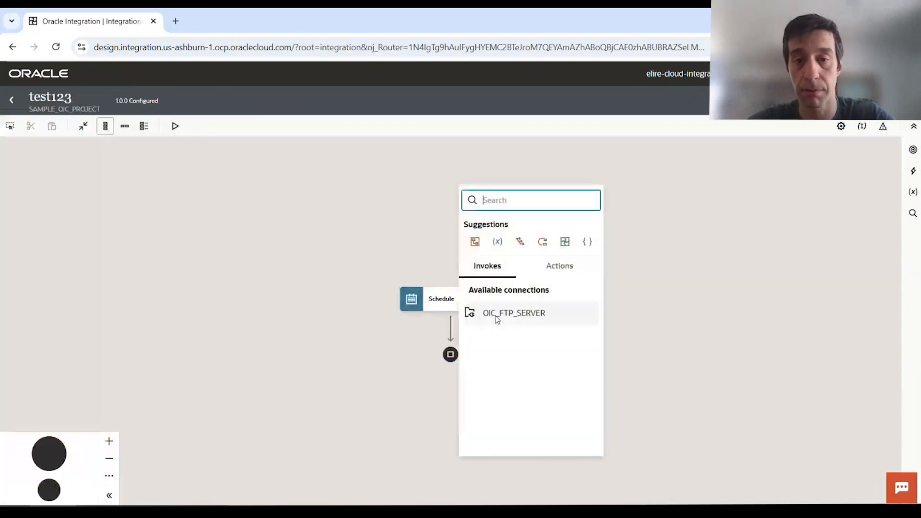
key("Escape")
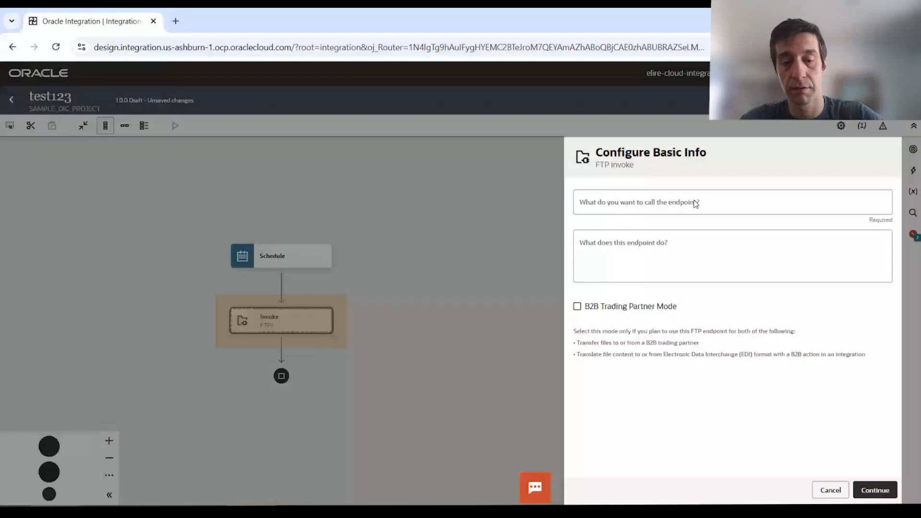
left_click(670, 206)
type("testc")
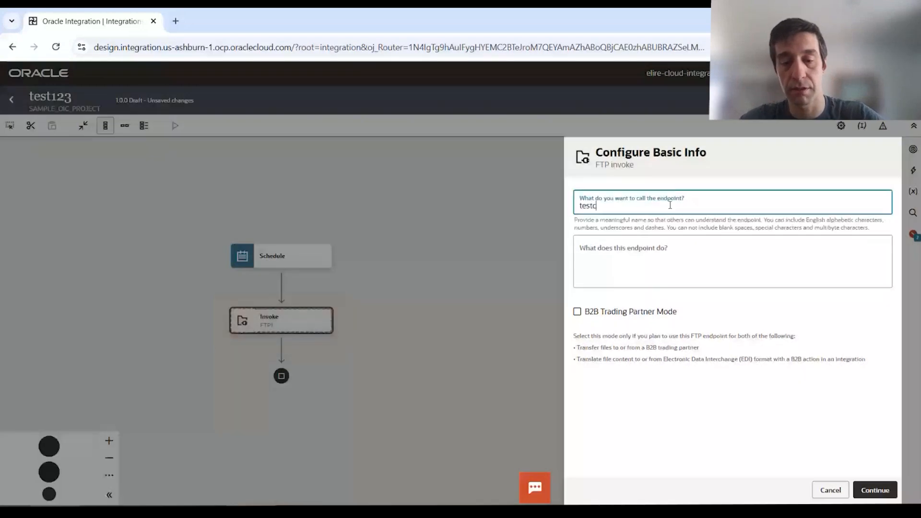
type("onionectn")
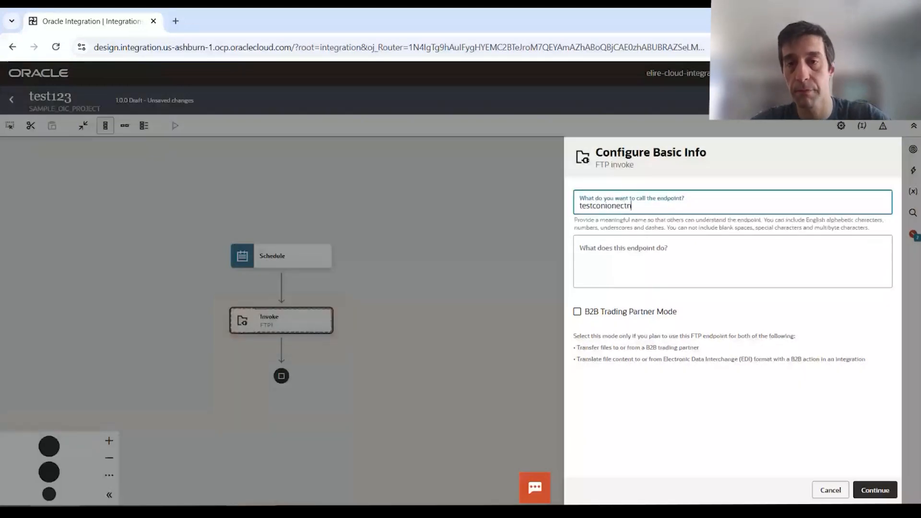
left_click(875, 489)
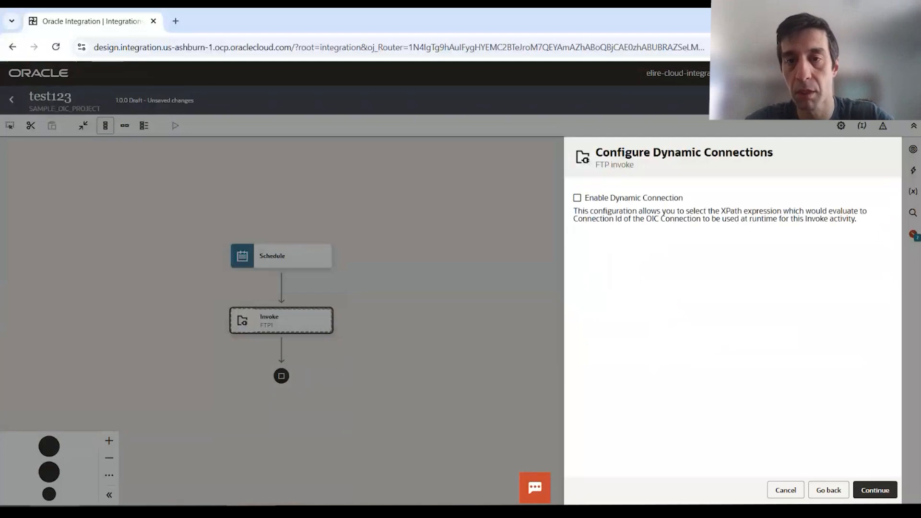
left_click(882, 497)
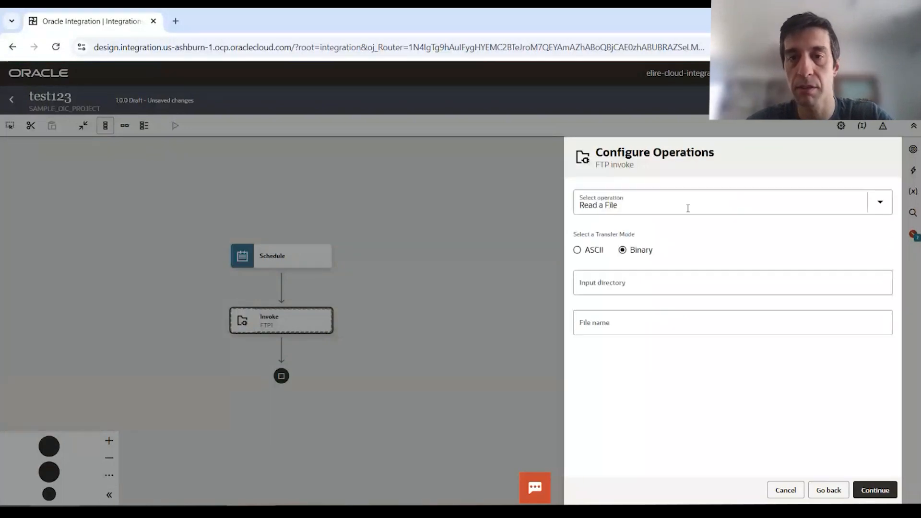
- Read mock.txt from directory /test, skip defining a file structure, and finish the invoke
left_click(640, 278)
type("/test")
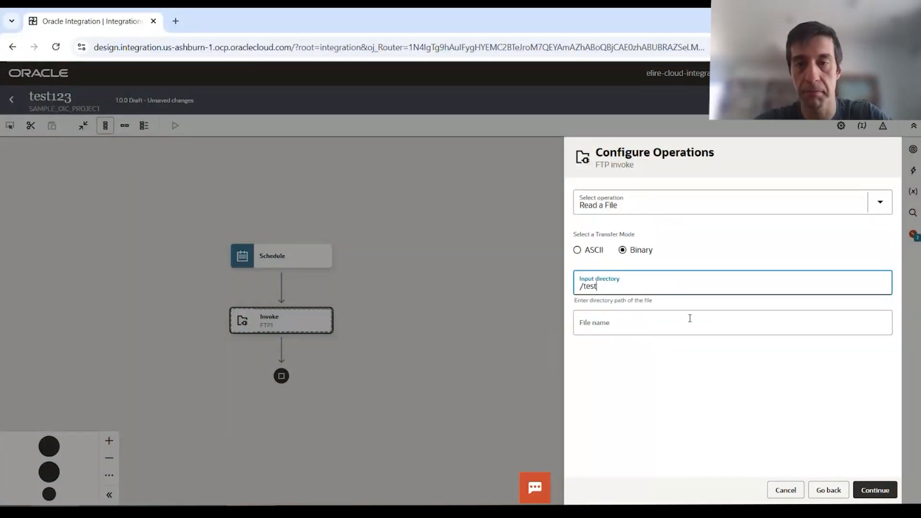
left_click(689, 319)
type("mock.txt")
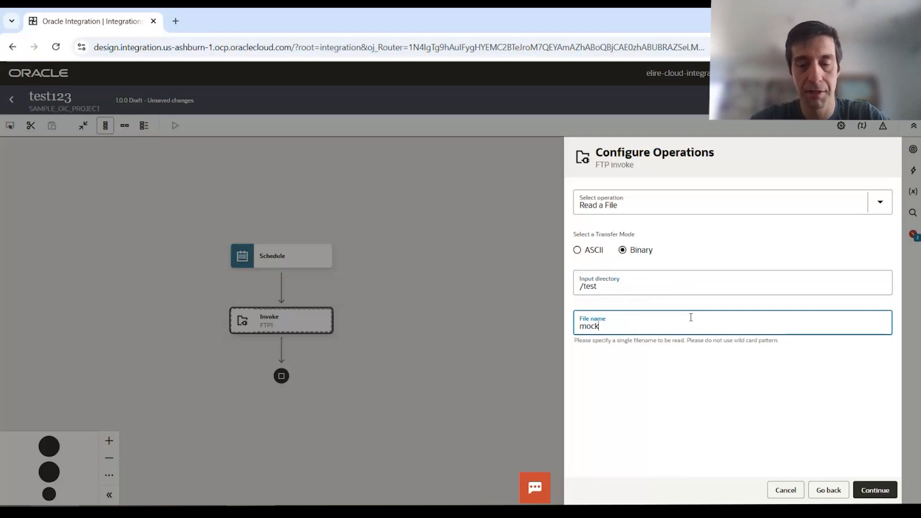
left_click(869, 494)
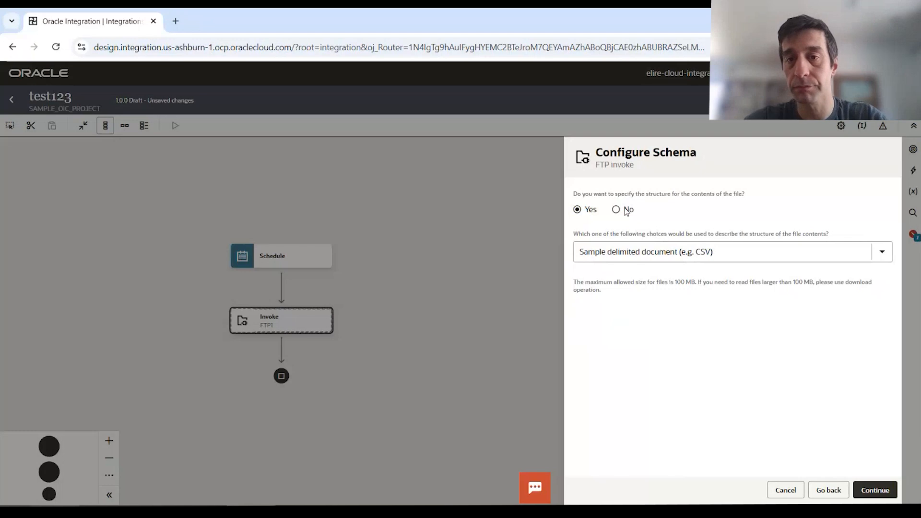
left_click(616, 209)
left_click(854, 494)
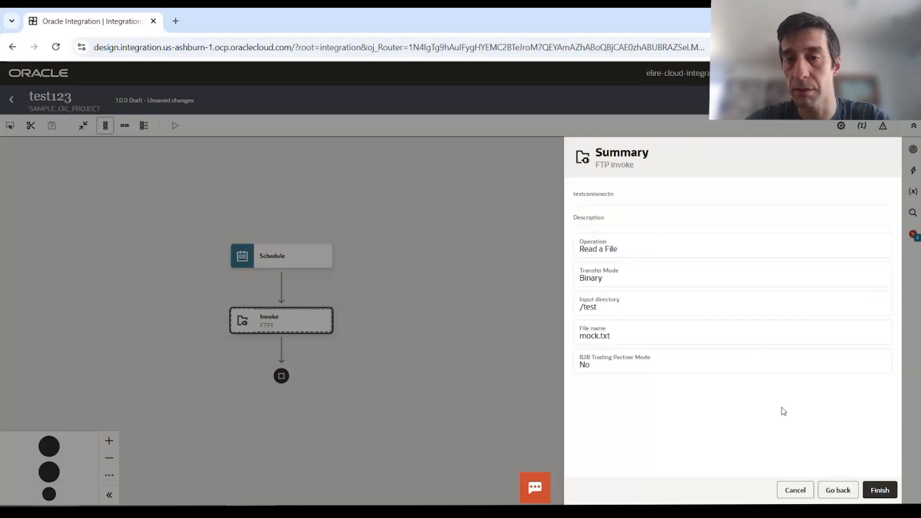
left_click(878, 490)
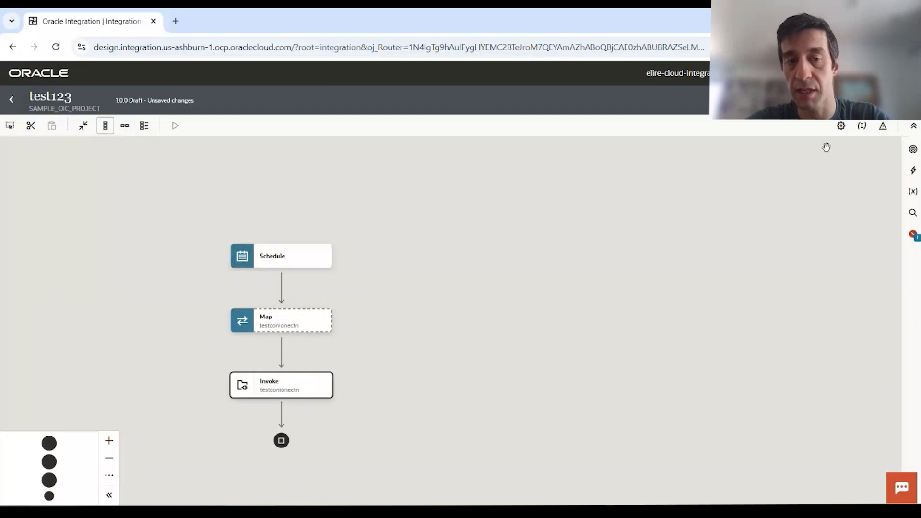
- Make startTime test123's primary business identifier, save, and return to the project page
left_click(862, 128)
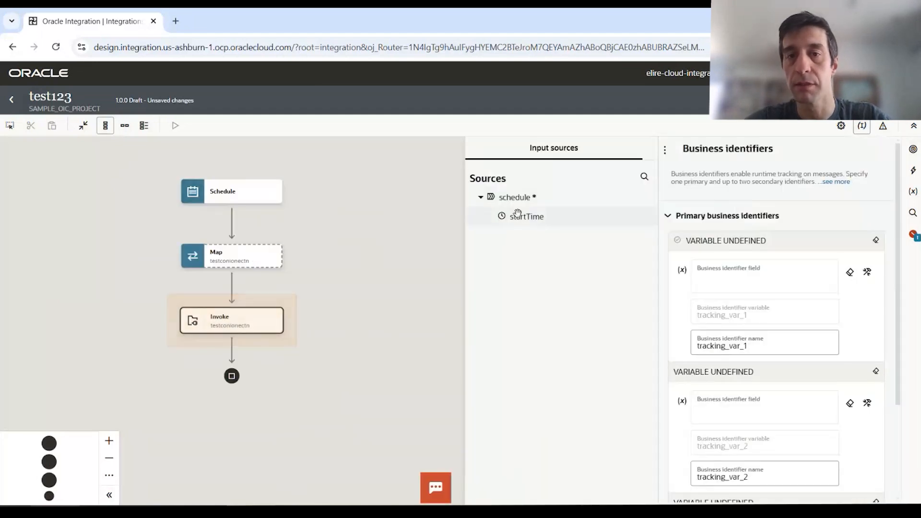
left_click_drag(526, 216, 764, 281)
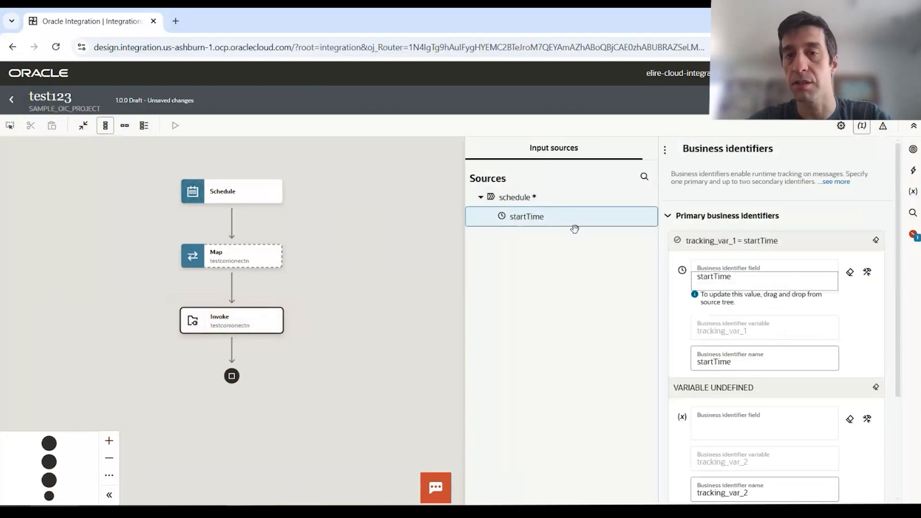
left_click(445, 221)
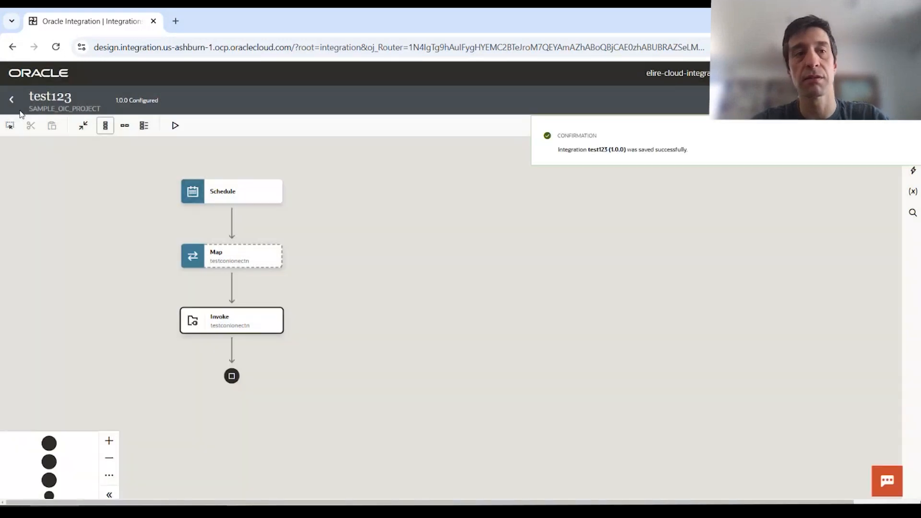
left_click(12, 99)
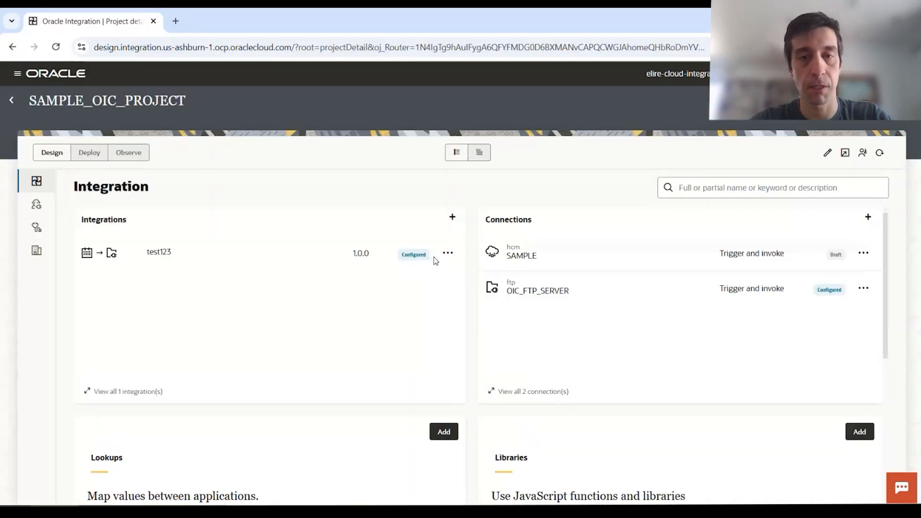
left_click(447, 252)
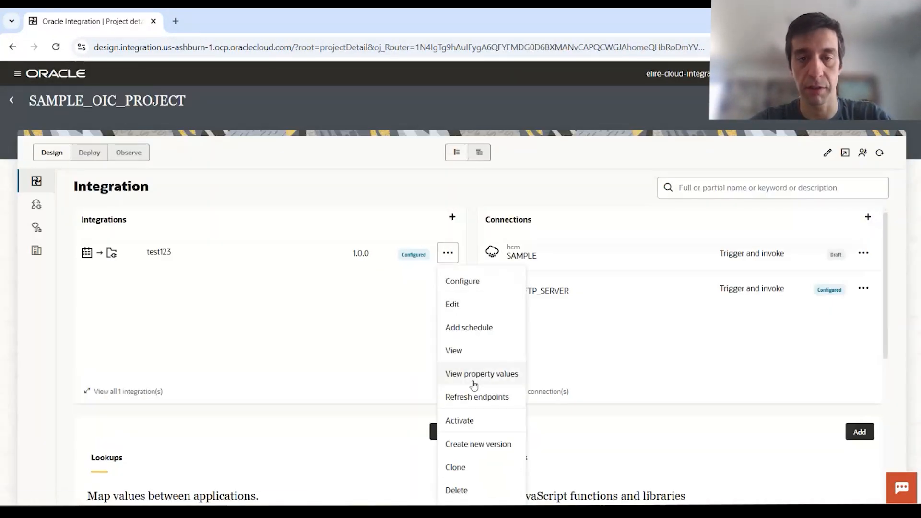
- Activate test123 with Production tracing, refresh to confirm it's Active, then open OIC_FTP_SERVER
left_click(496, 421)
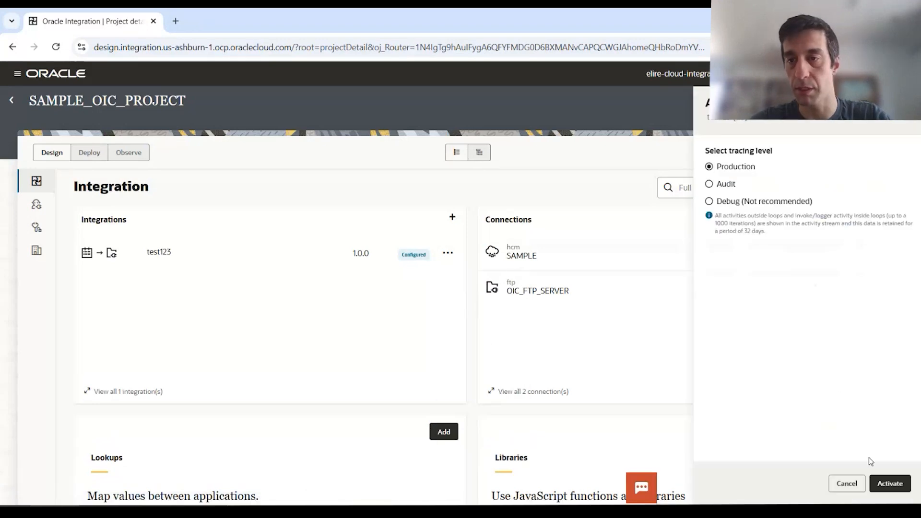
left_click(890, 483)
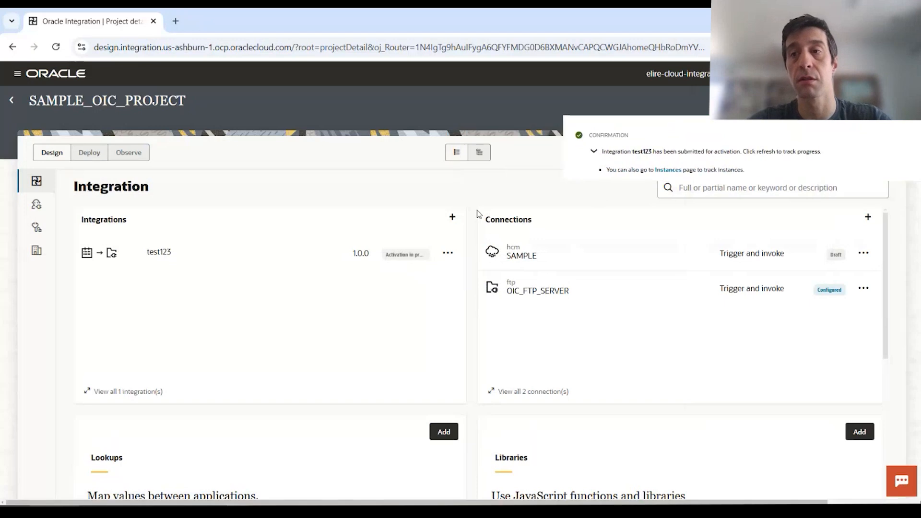
left_click(879, 154)
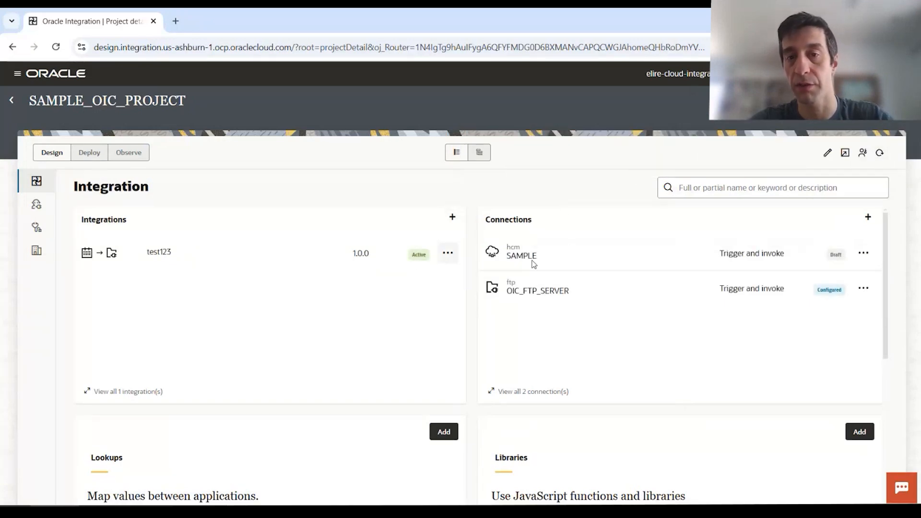
left_click(528, 294)
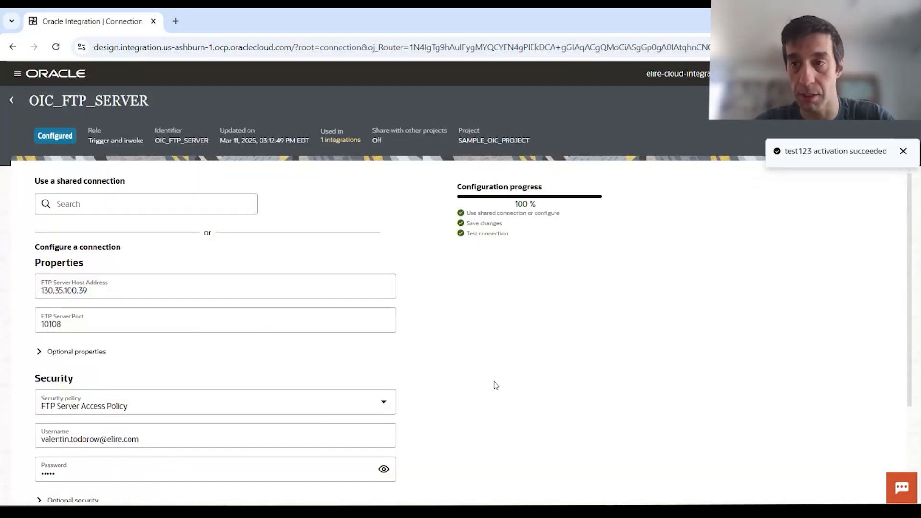
- Under optional properties, choose (UTC-10:00) Hawaii Time (HT) as the FTP Server Time Zone
scroll(161, 320, "down", 2)
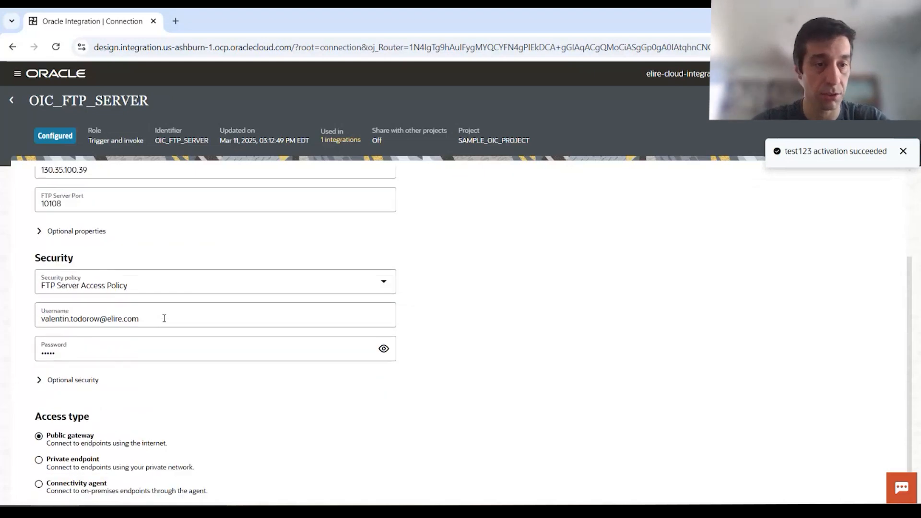
left_click(60, 380)
left_click(53, 381)
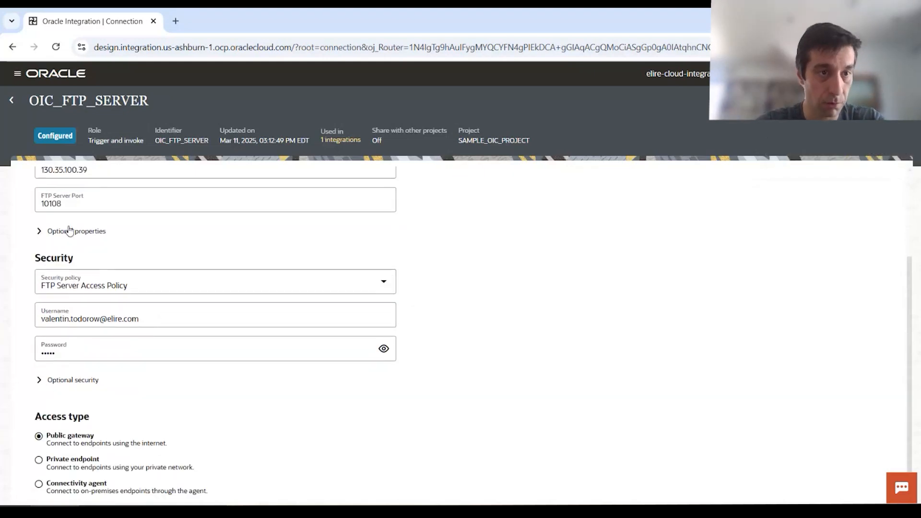
left_click(69, 231)
scroll(143, 345, "down", 4)
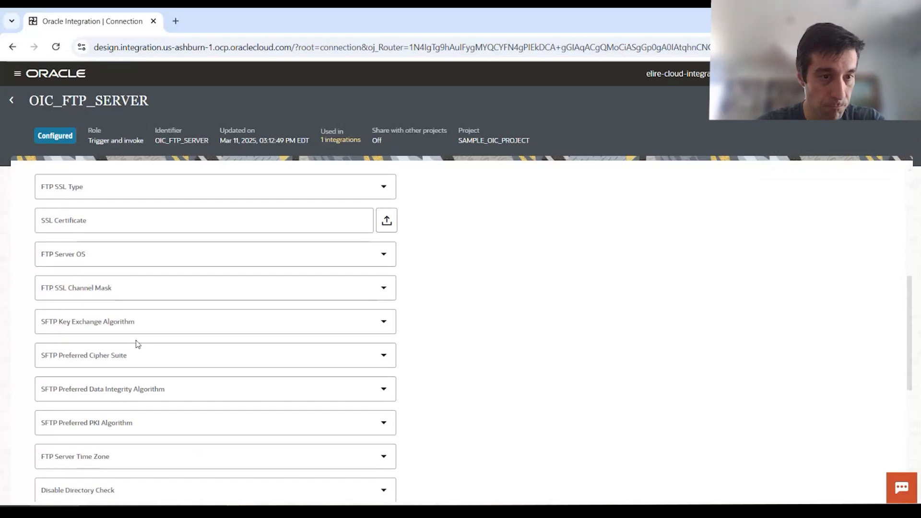
scroll(161, 345, "down", 3)
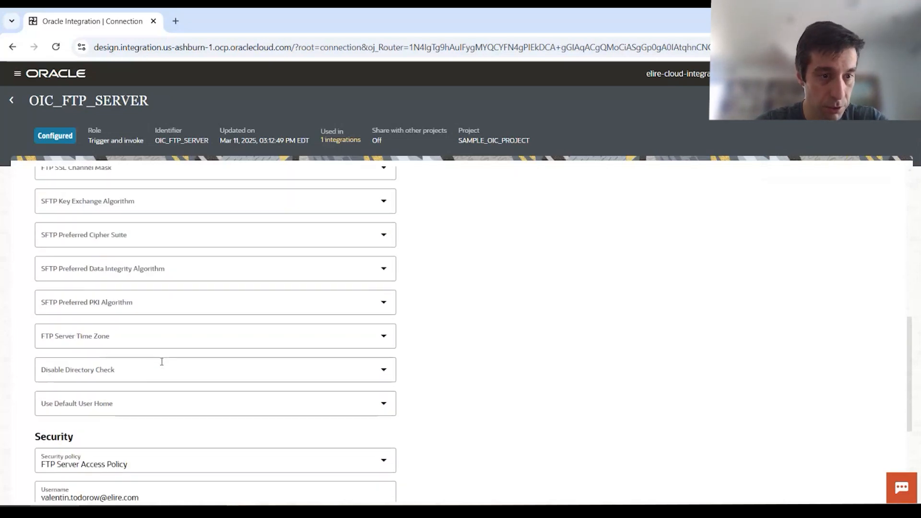
left_click(169, 334)
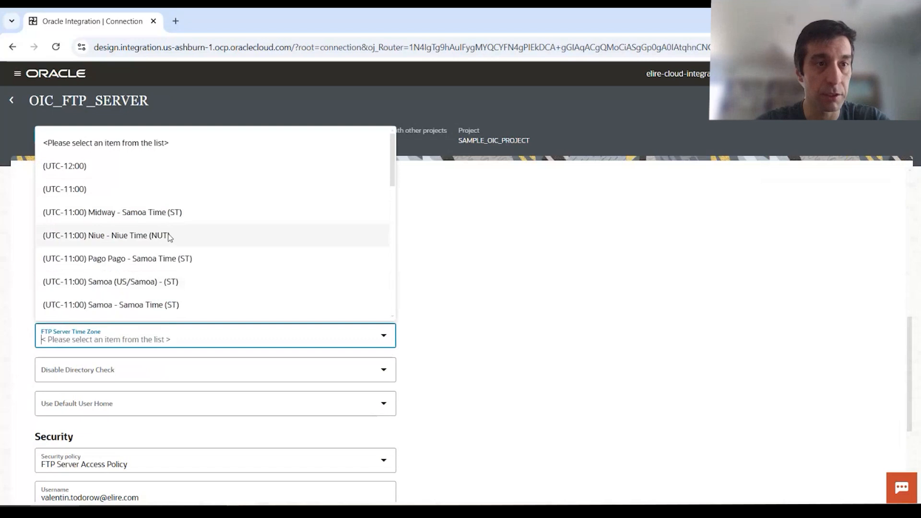
scroll(168, 240, "down", 3)
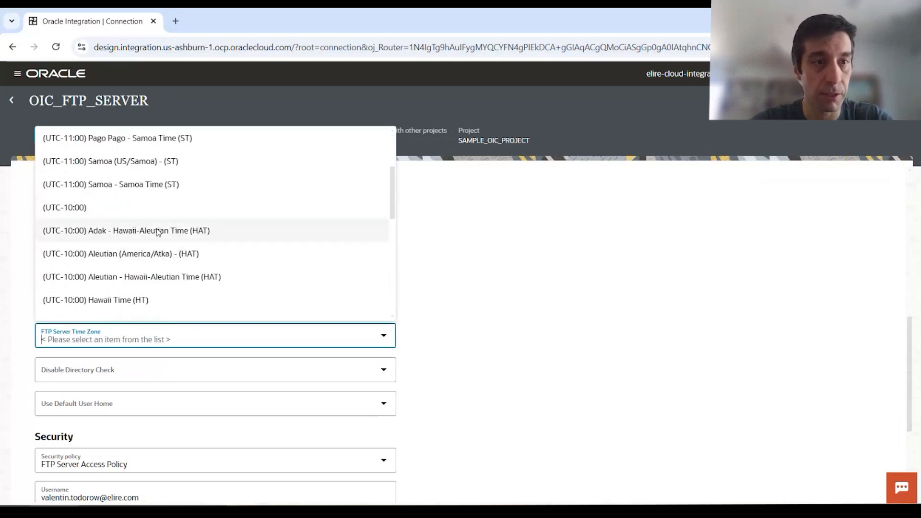
left_click(168, 299)
scroll(516, 296, "up", 10)
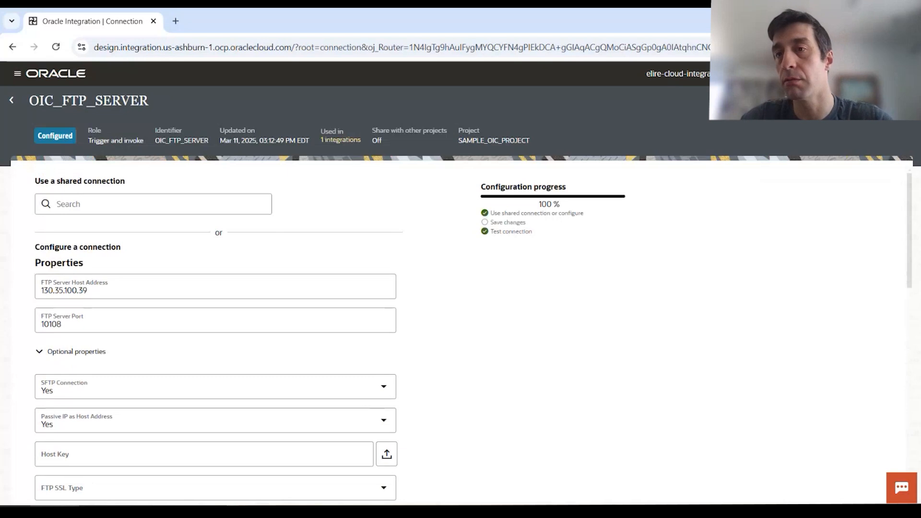
left_click(844, 100)
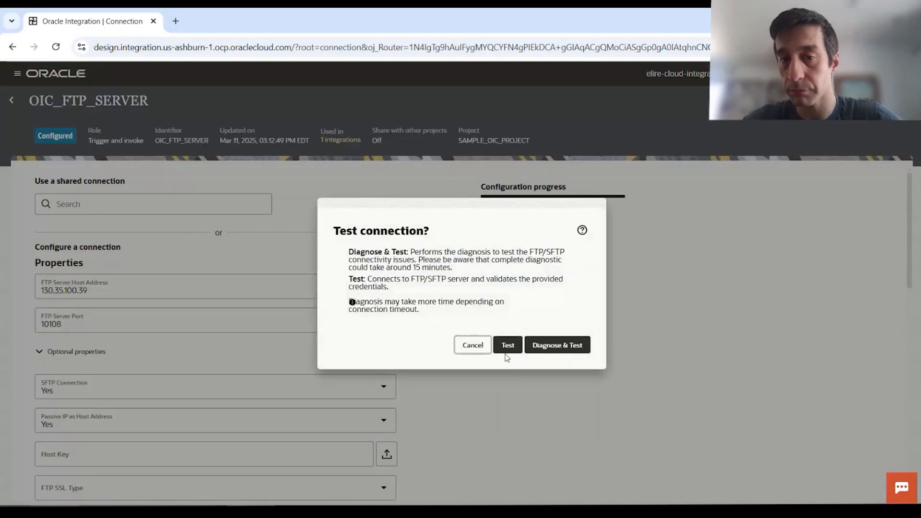
- Run a successful OIC_FTP_SERVER connection test, then save and reactivate test123 and close the panel
left_click(507, 345)
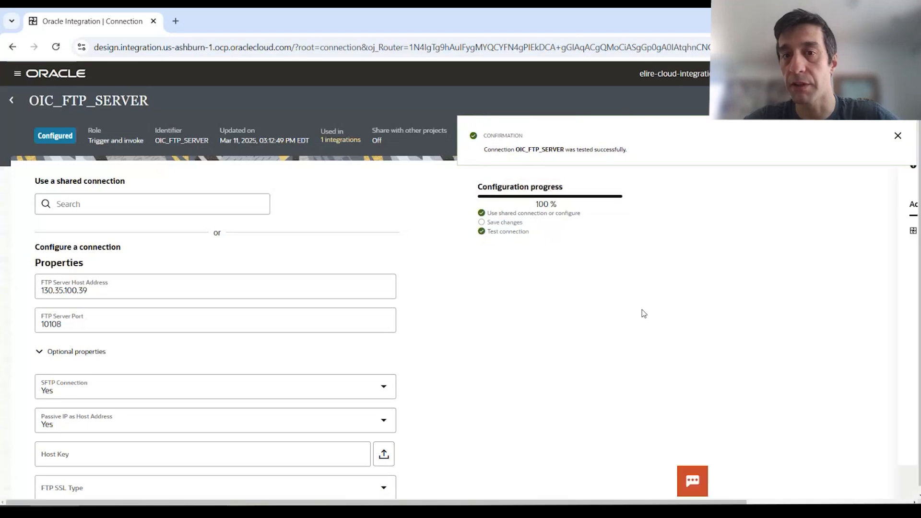
left_click(904, 137)
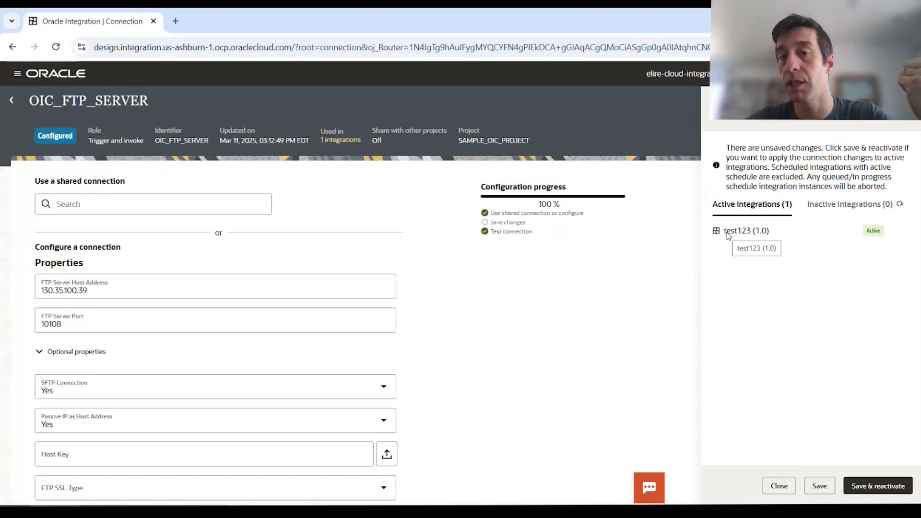
left_click(864, 489)
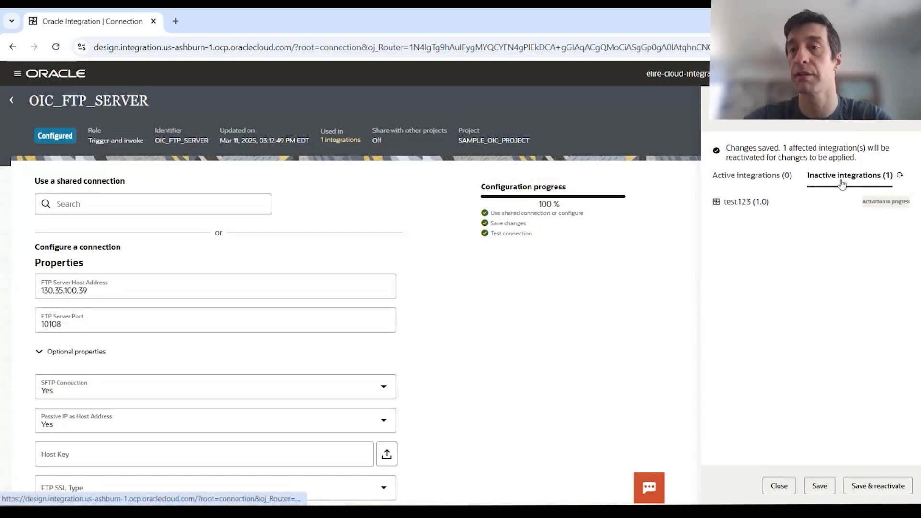
left_click(789, 490)
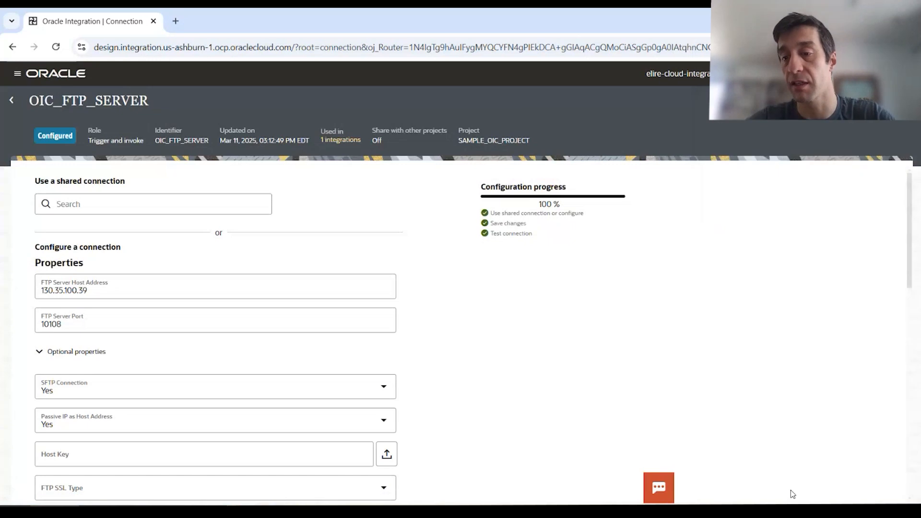
left_click(11, 101)
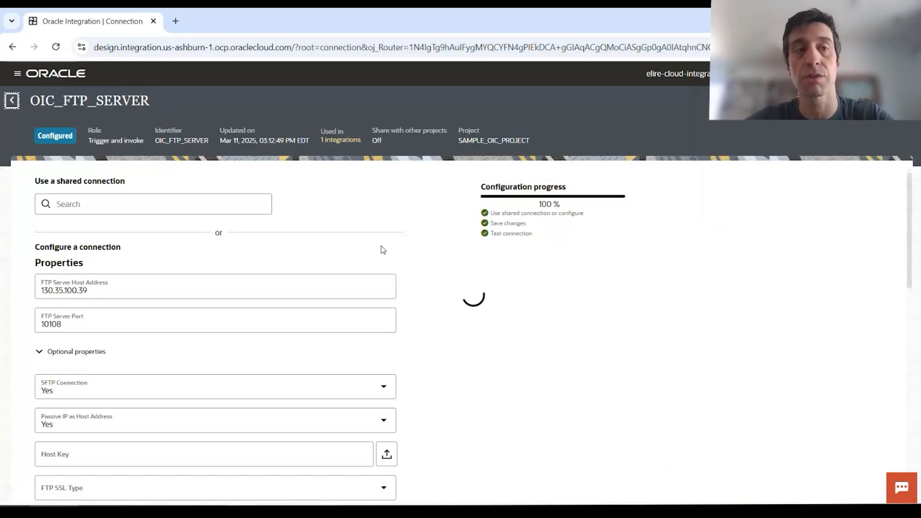